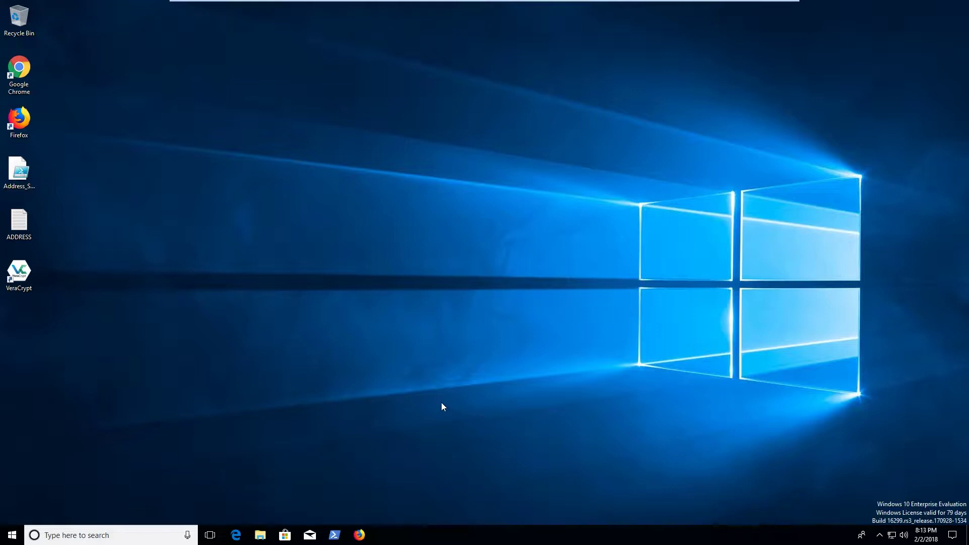
- Launch Task Manager with the Ctrl+Shift+Esc shortcut
key("ctrl+shift+Escape")
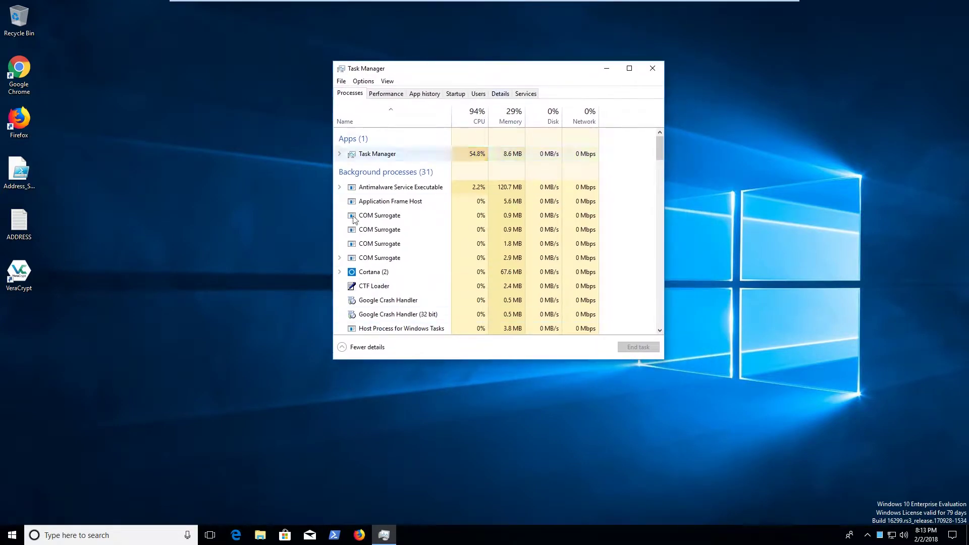
- Enlarge Task Manager and maximize it to fill the whole screen
left_click_drag(662, 363, 956, 516)
left_click_drag(767, 73, 561, 36)
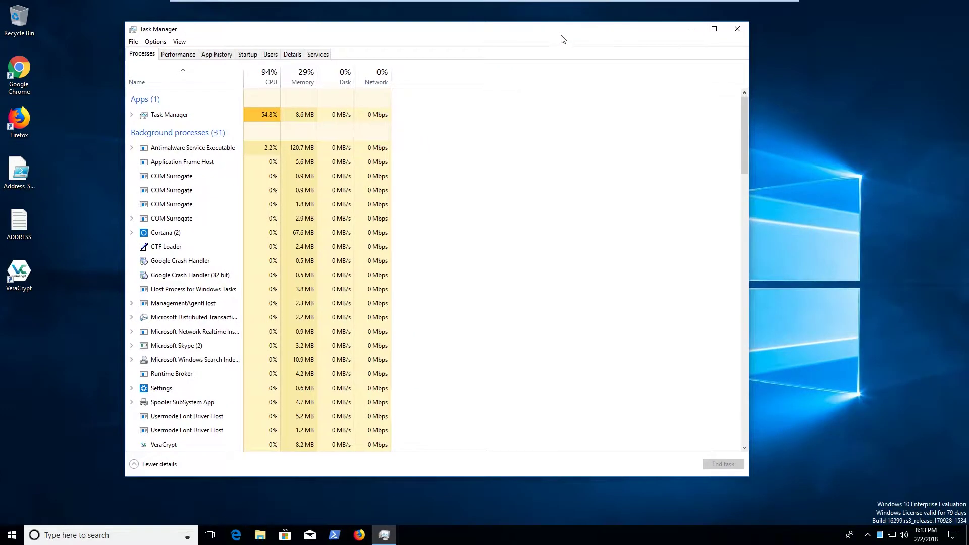
left_click_drag(748, 474, 888, 515)
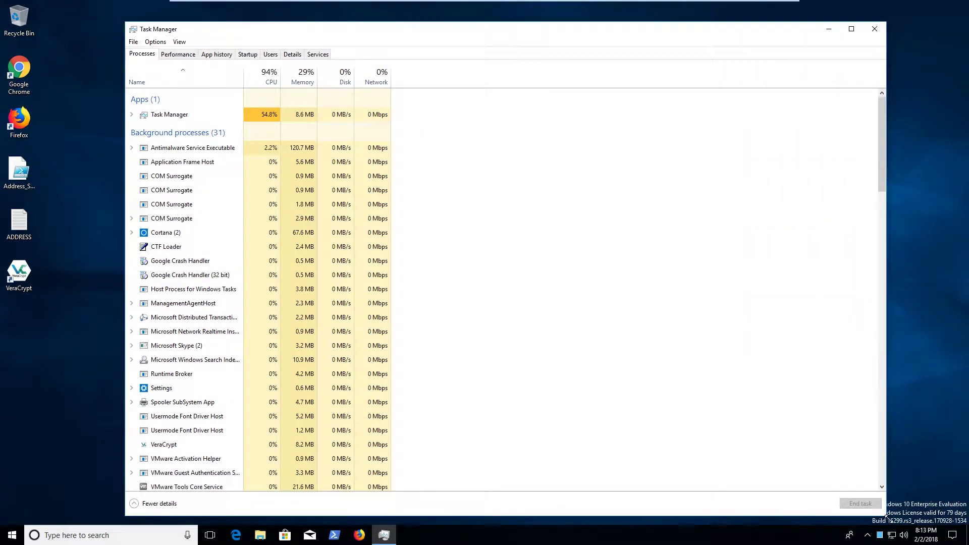
left_click_drag(617, 25, 609, 18)
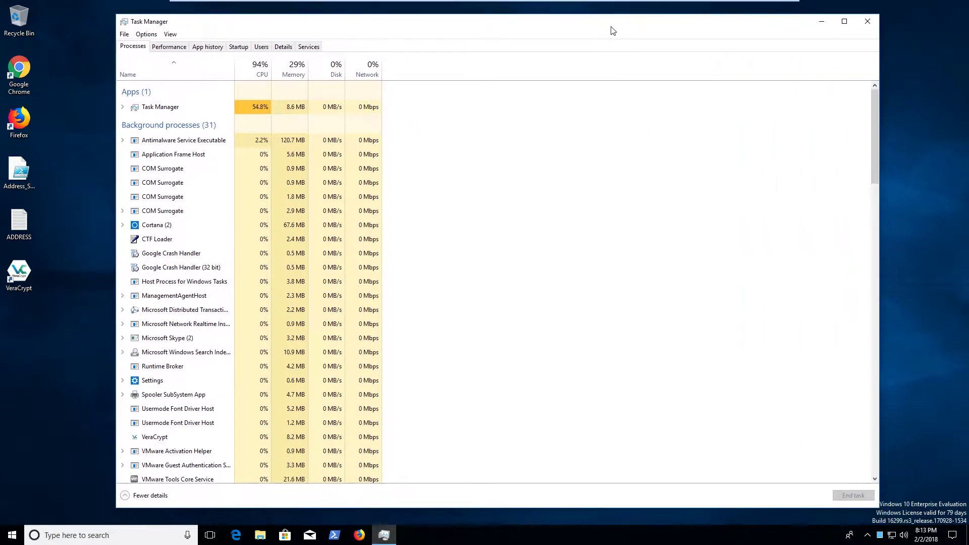
left_click(844, 22)
- Scroll the Processes list, then switch to the Details tab
scroll(79, 376, "down", 10)
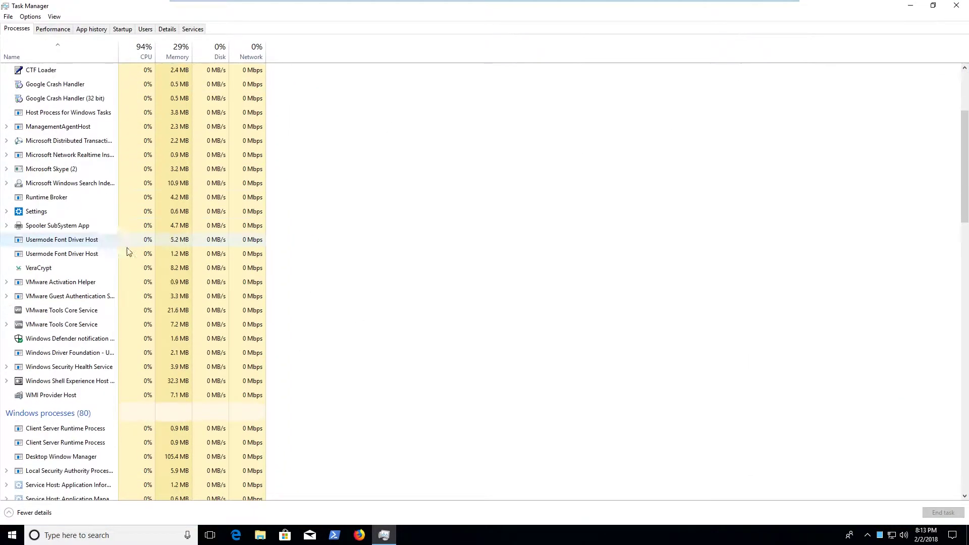
scroll(79, 376, "up", 10)
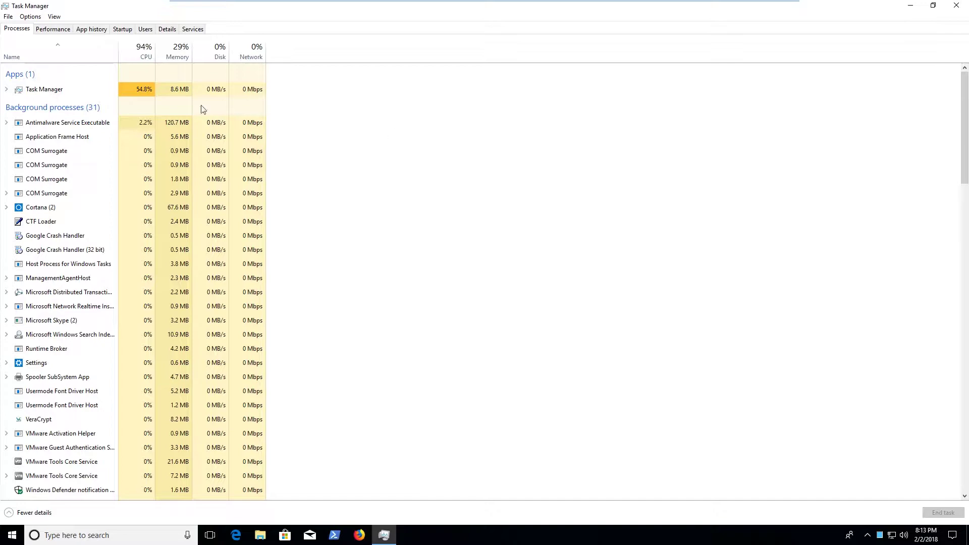
left_click(167, 31)
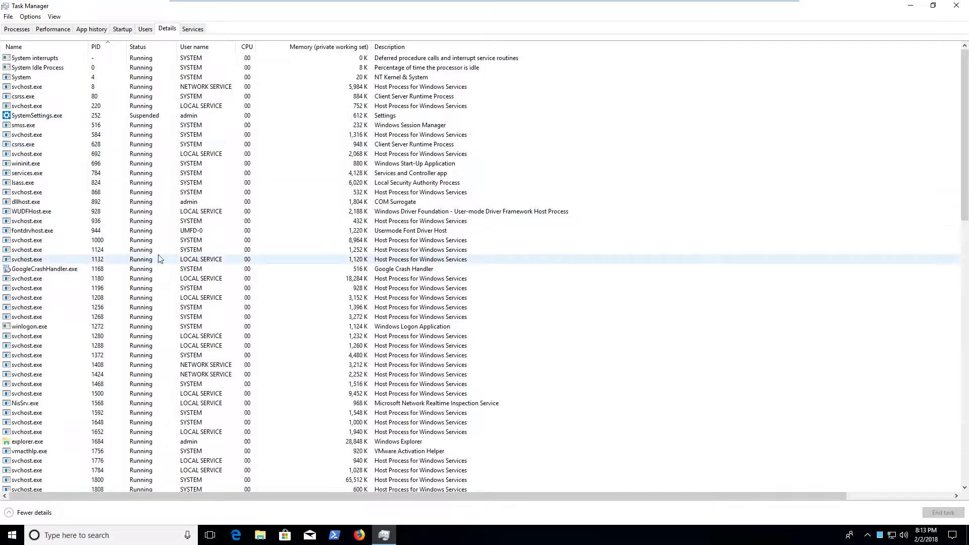
- Select dllhost.exe and scroll through the Details process list
left_click(266, 202)
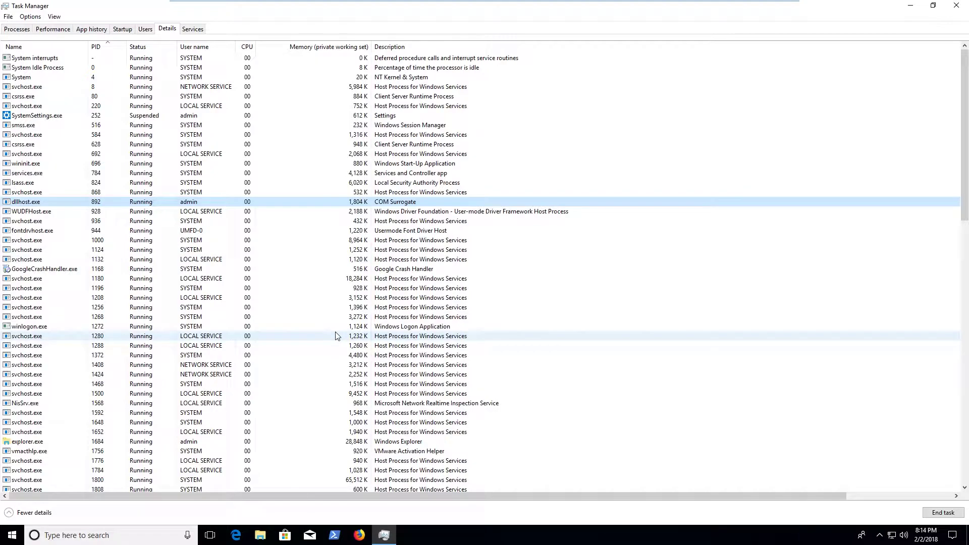
scroll(318, 302, "down", 20)
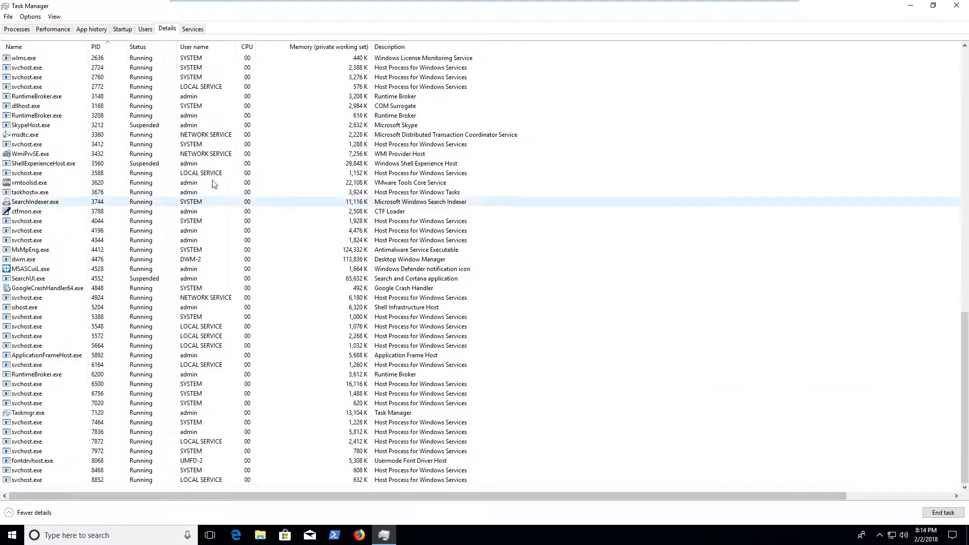
scroll(214, 241, "up", 20)
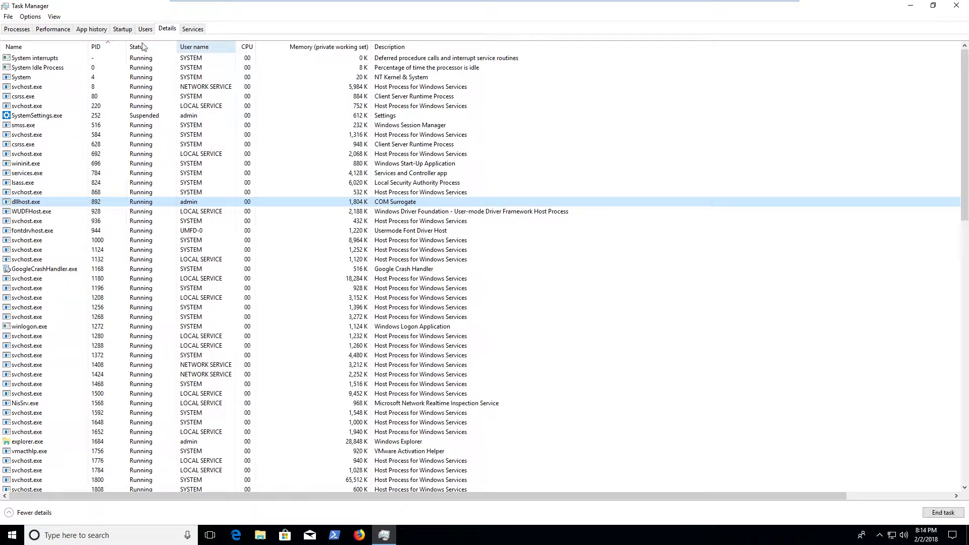
scroll(63, 275, "down", 11)
scroll(65, 242, "up", 11)
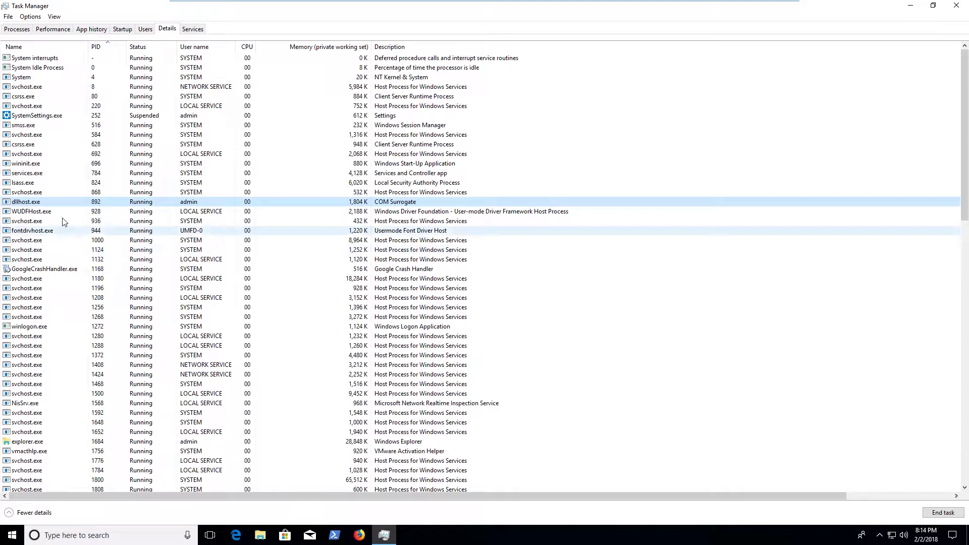
- Sort the processes by the User name column and review the sorted list
left_click(196, 46)
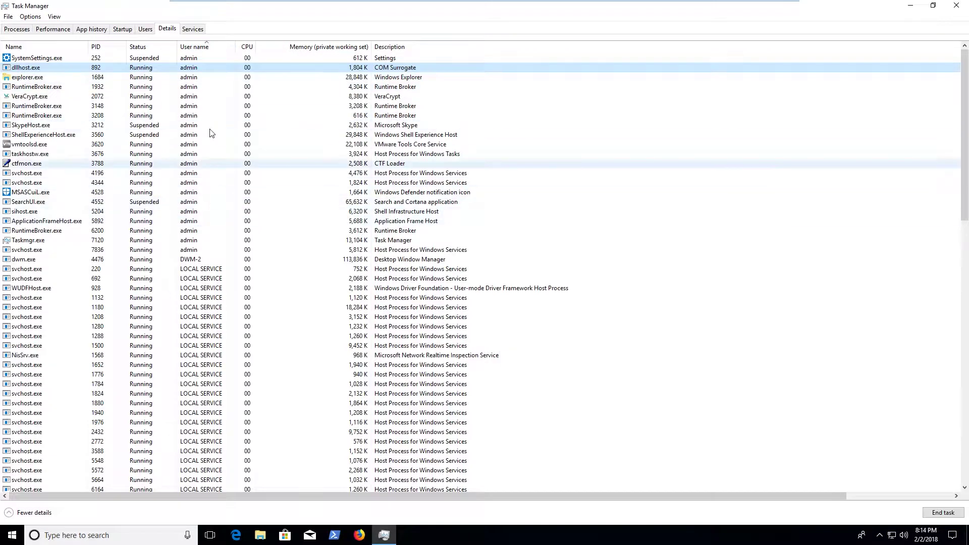
scroll(217, 151, "down", 3)
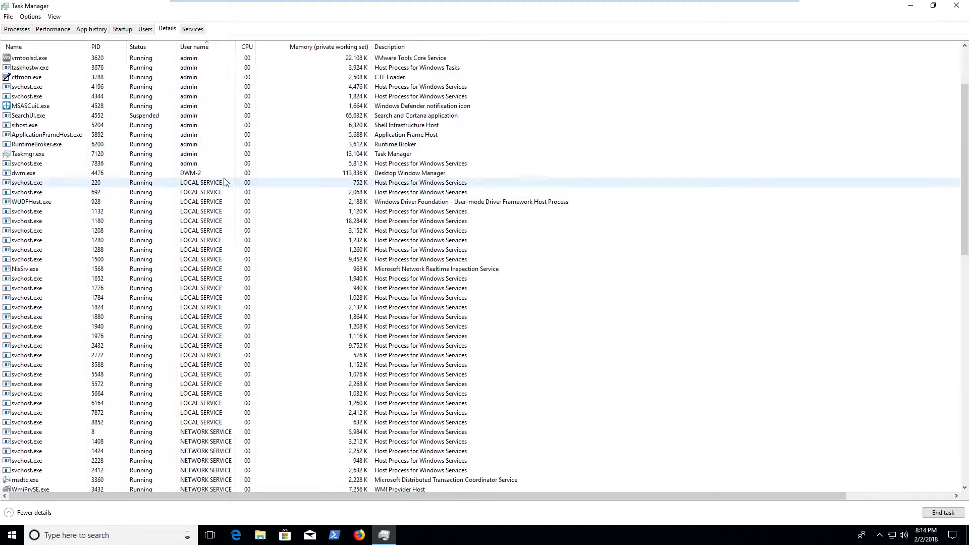
scroll(223, 178, "down", 20)
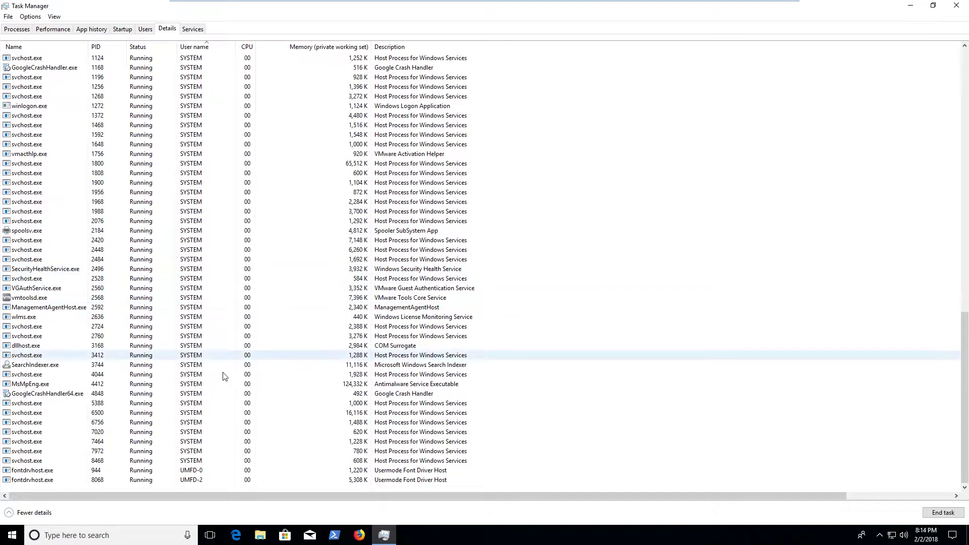
scroll(219, 325, "up", 20)
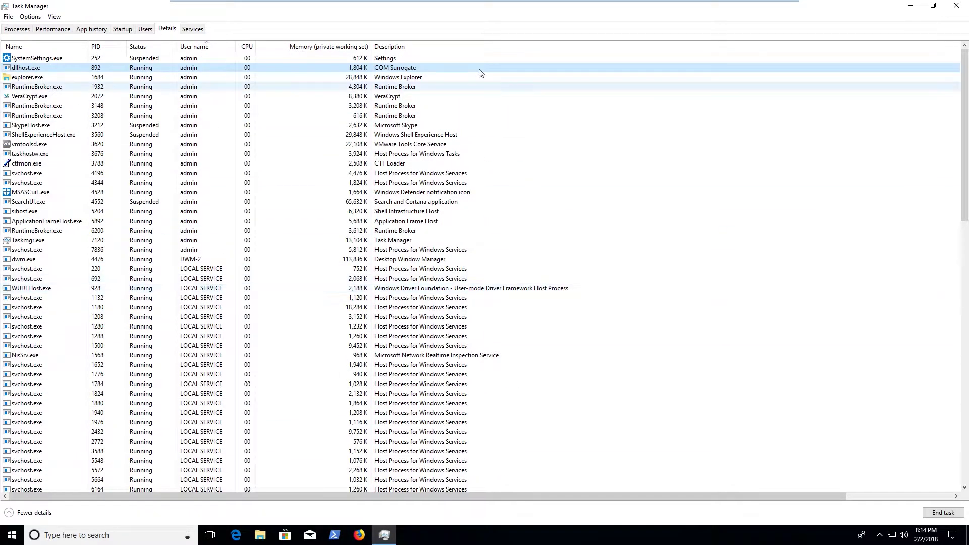
scroll(404, 222, "down", 20)
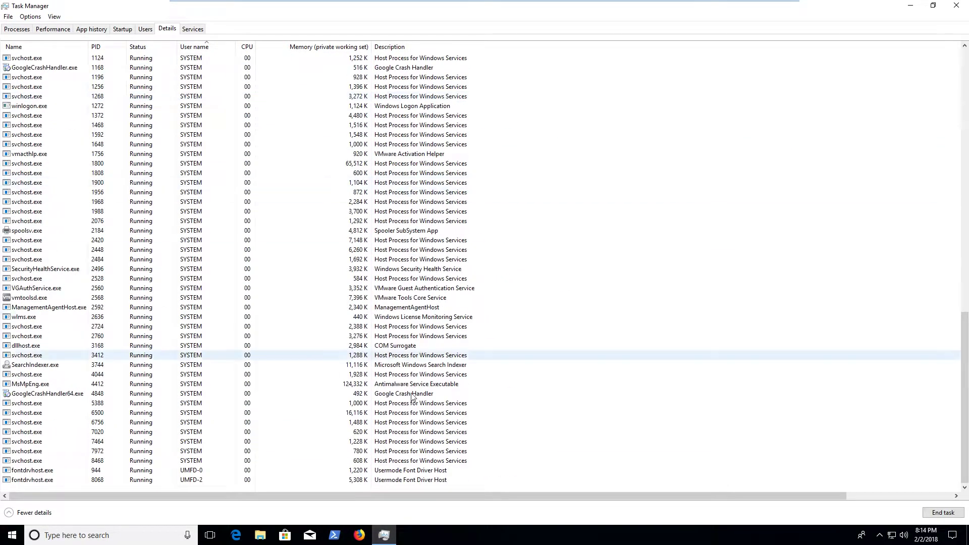
scroll(508, 273, "up", 8)
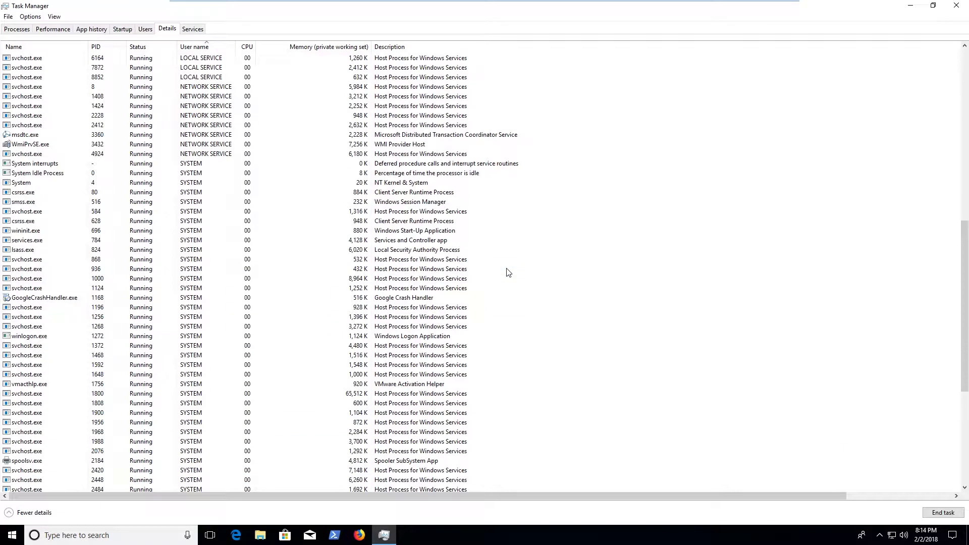
scroll(508, 272, "up", 15)
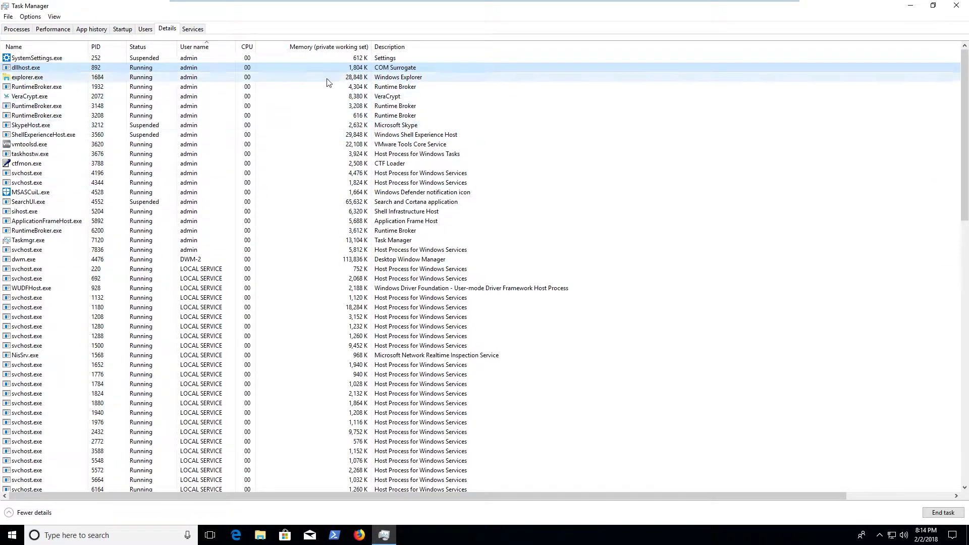
- Run 'control', review the 11 installed programs under Uninstall a program, then return to Task Manager
key("super+r")
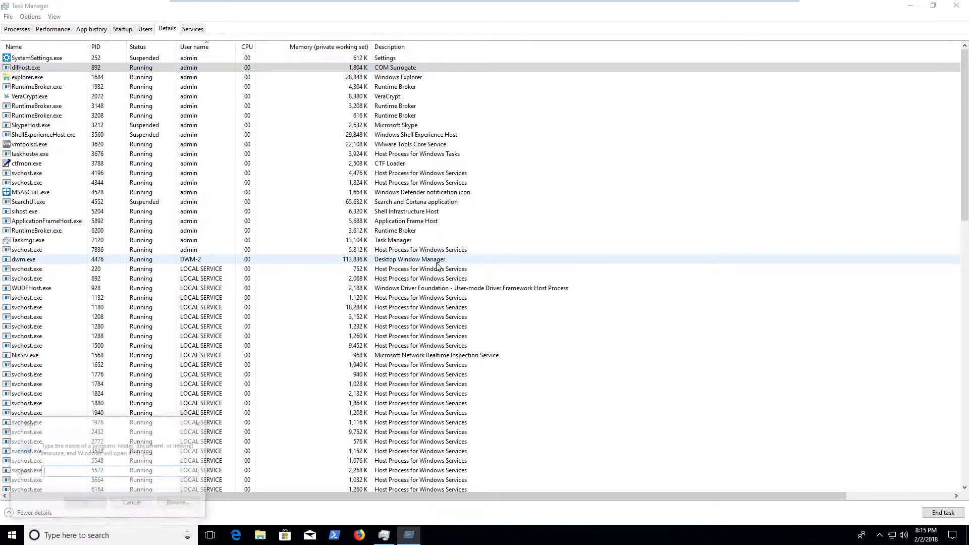
type("control")
key("Return")
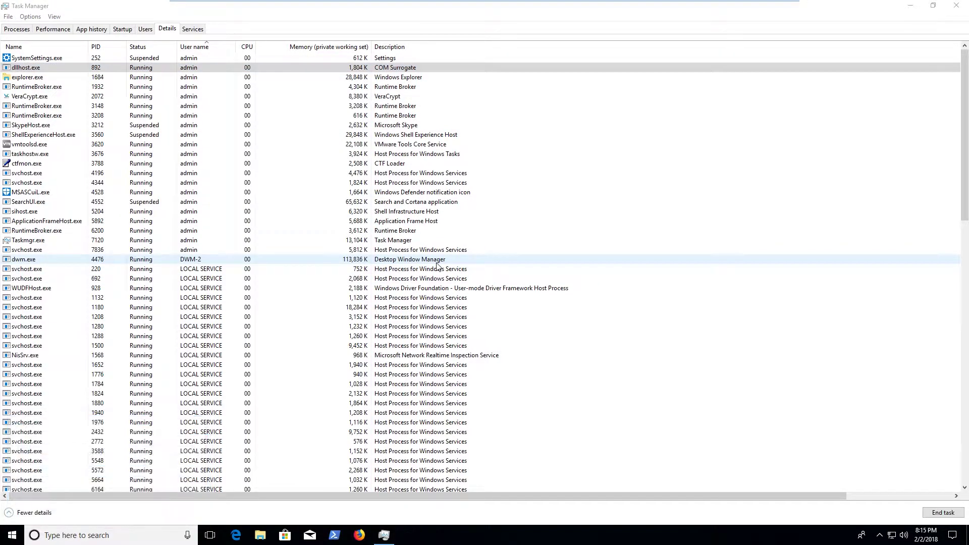
left_click(370, 299)
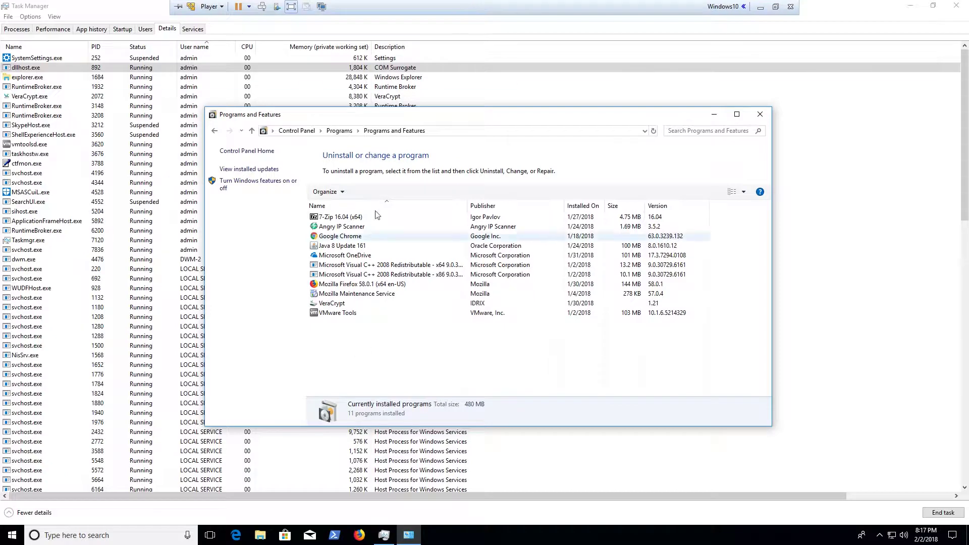
left_click(289, 16)
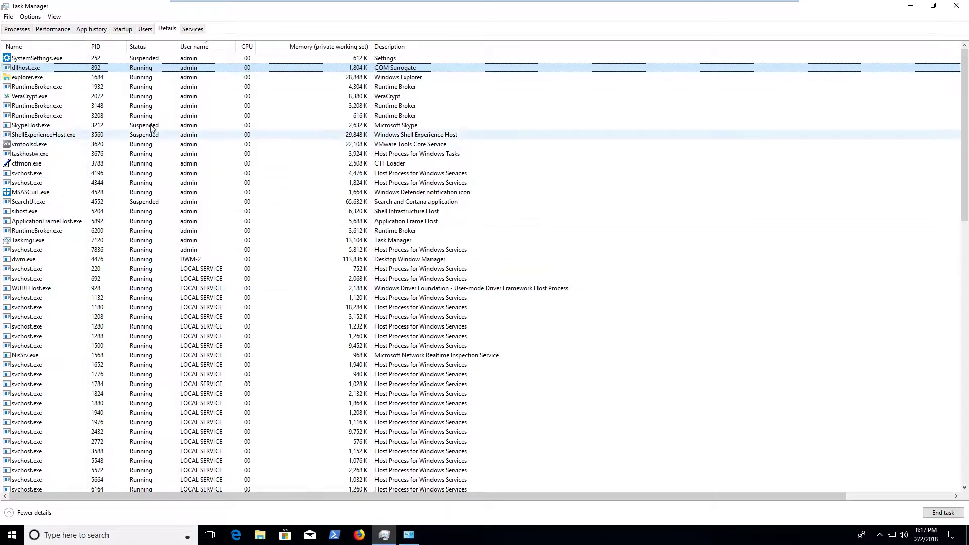
scroll(40, 235, "down", 20)
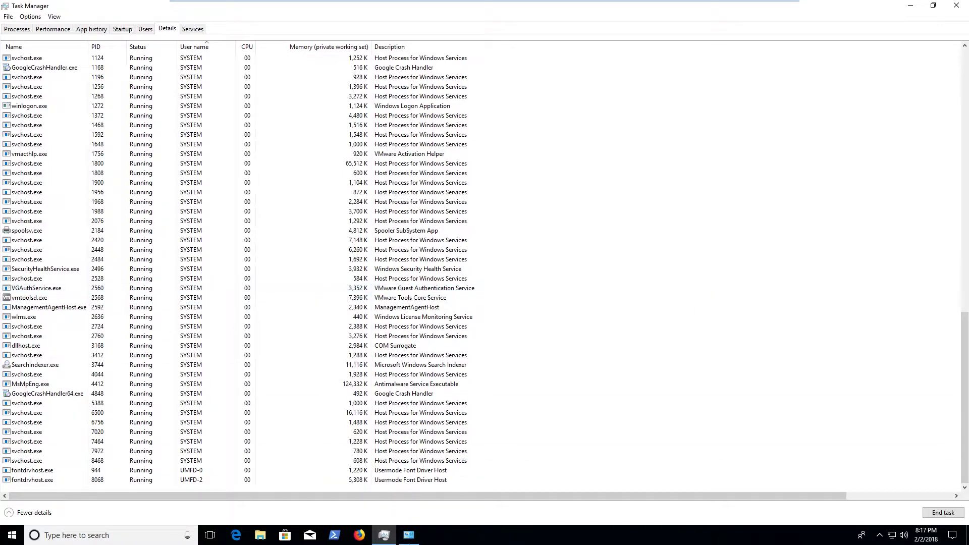
left_click(409, 535)
left_click(388, 541)
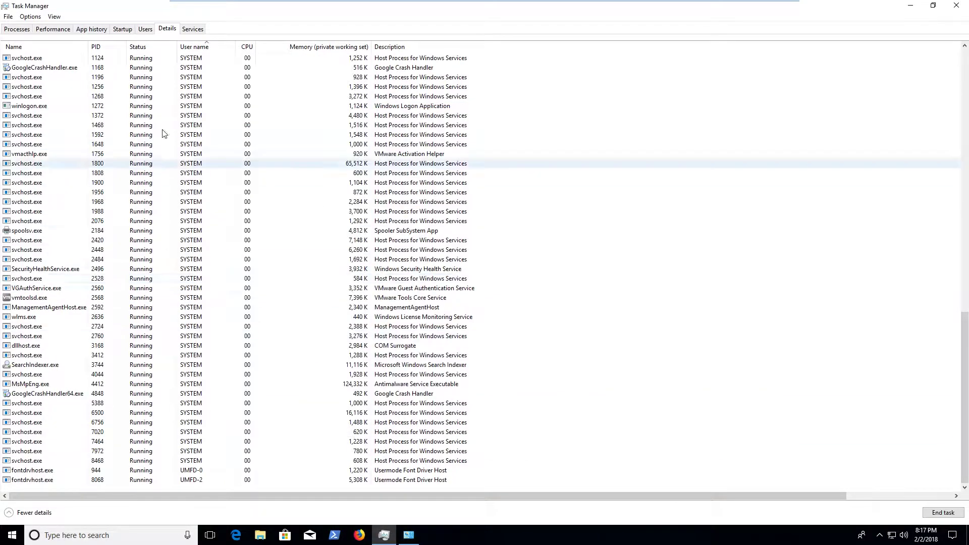
scroll(79, 259, "up", 20)
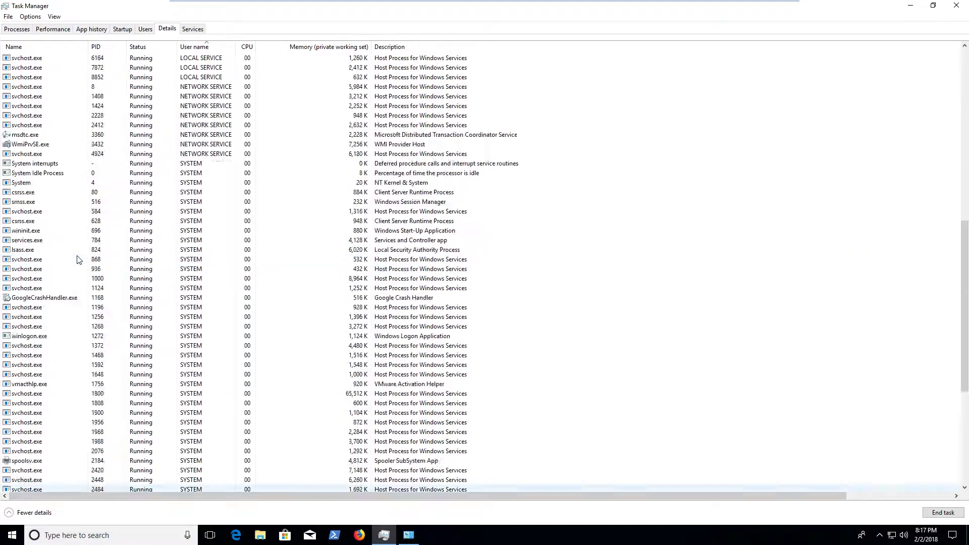
left_click(192, 29)
- Launch services.msc from the Run box and maximize the Services console
scroll(33, 175, "down", 20)
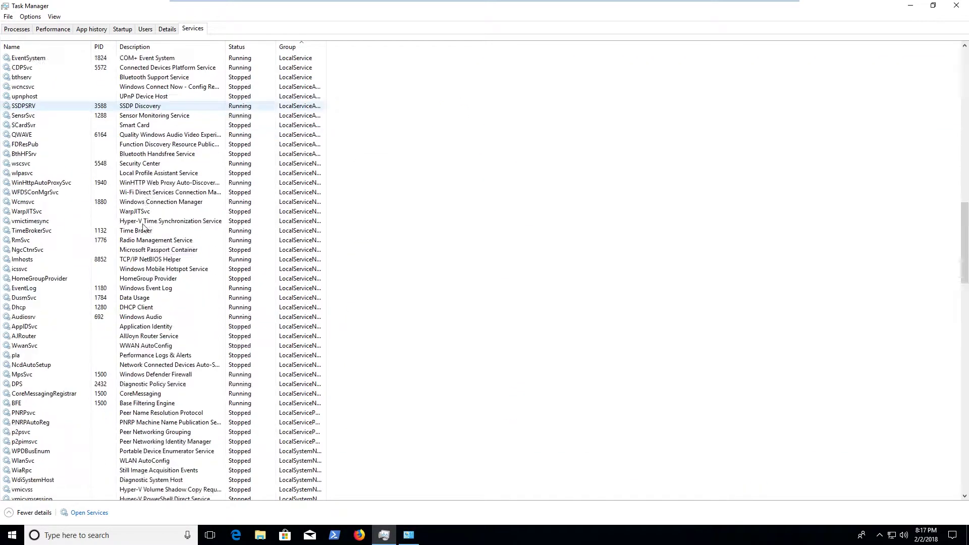
key("super+r")
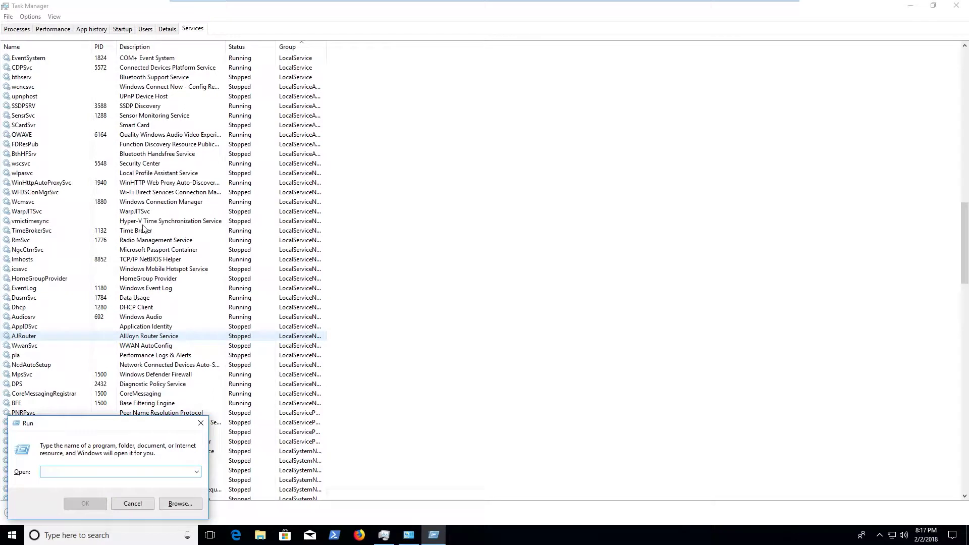
type("service.msc")
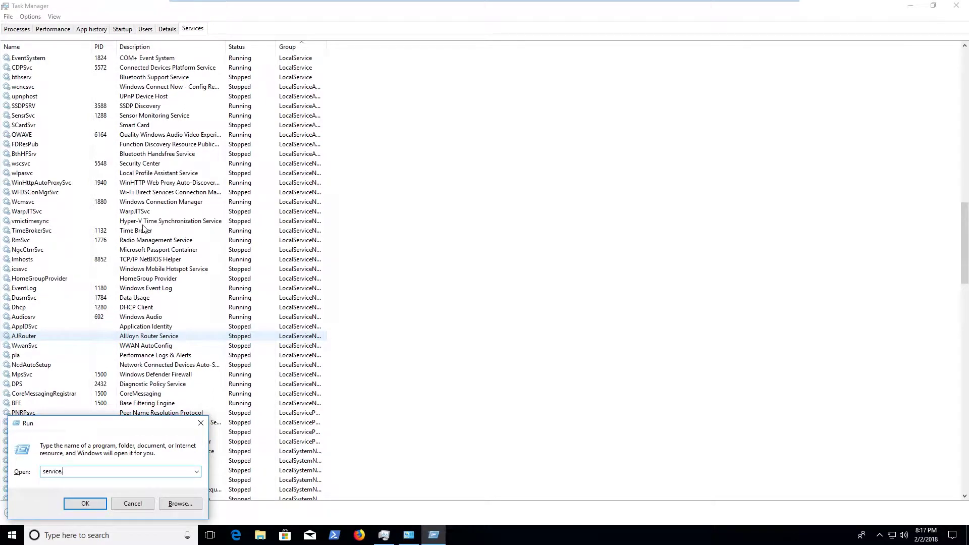
key("BackSpace")
key("BackSpace")
key("BackSpace")
type("s.msc")
key("Return")
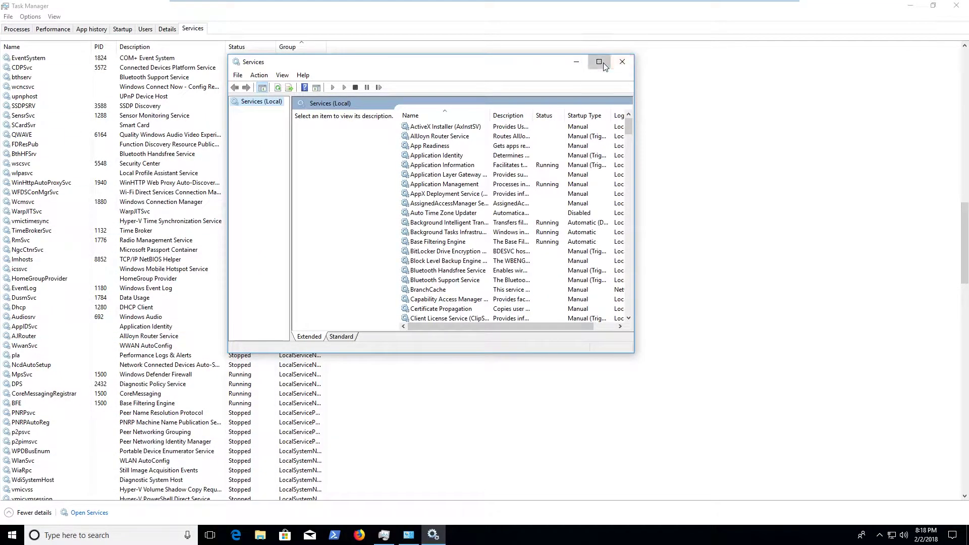
left_click(599, 61)
- Widen the Startup Type, Description and Name columns so full service values show
left_click(297, 156)
left_click(320, 87)
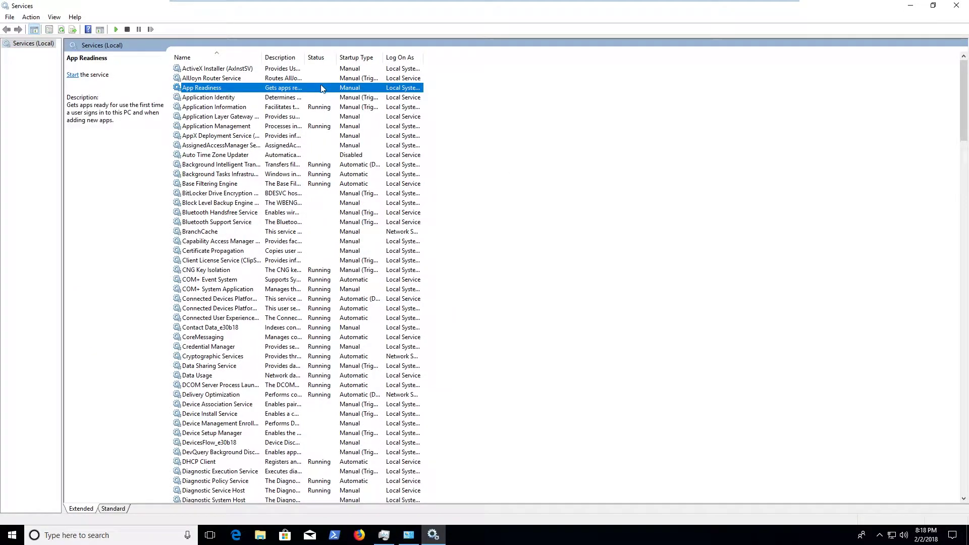
left_click(320, 155)
left_click(319, 242)
scroll(322, 308, "down", 20)
scroll(324, 316, "down", 20)
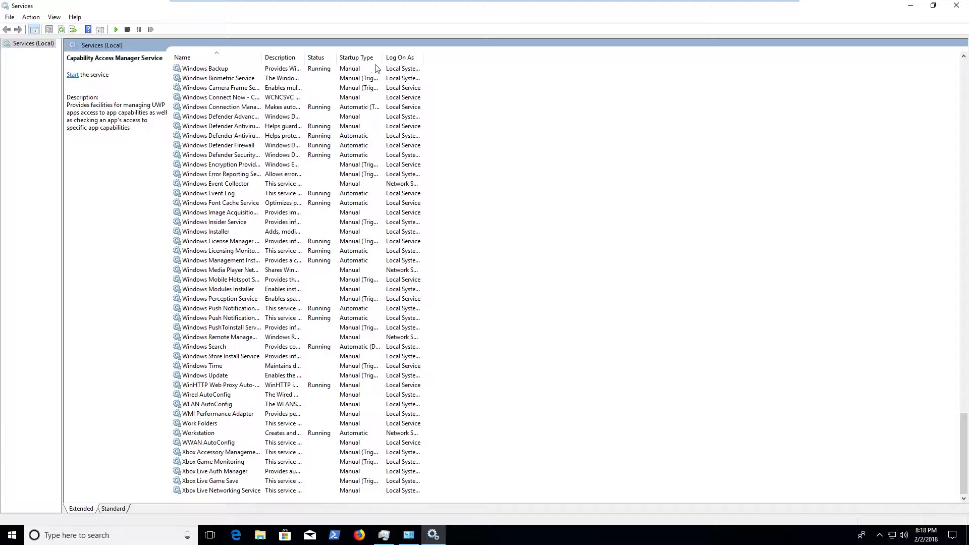
left_click_drag(382, 58, 549, 59)
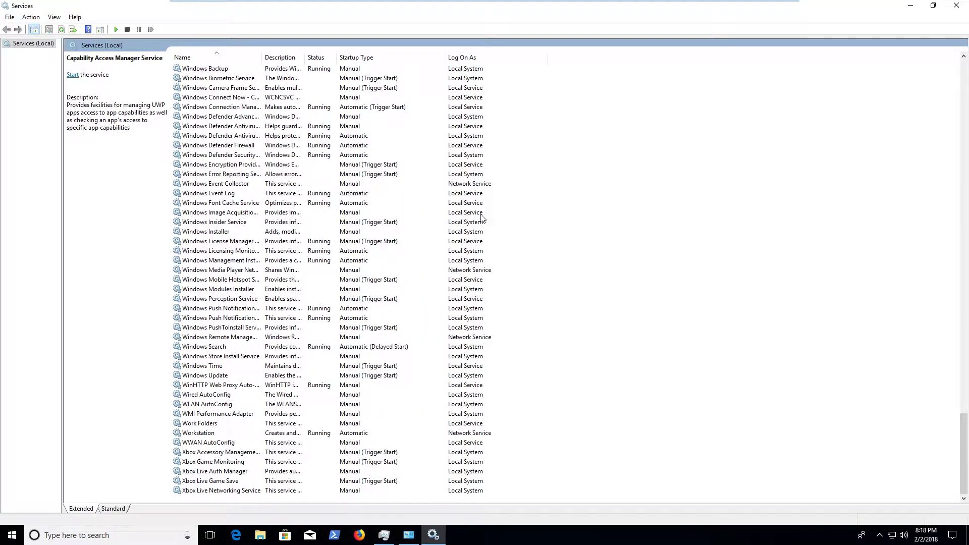
left_click_drag(306, 57, 727, 61)
left_click_drag(263, 58, 302, 59)
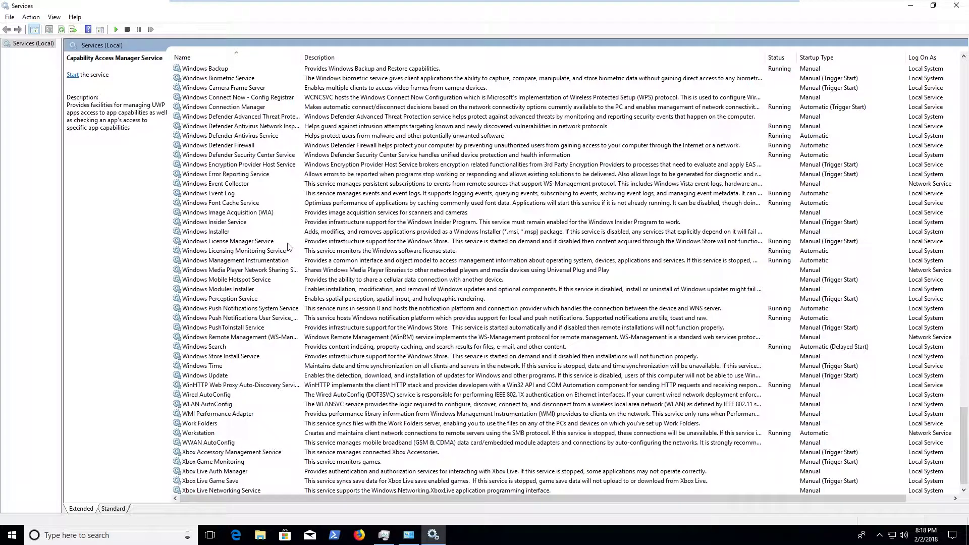
- Read descriptions of services like Windows Insider and Cryptographic Services, then minimize the console
left_click(333, 222)
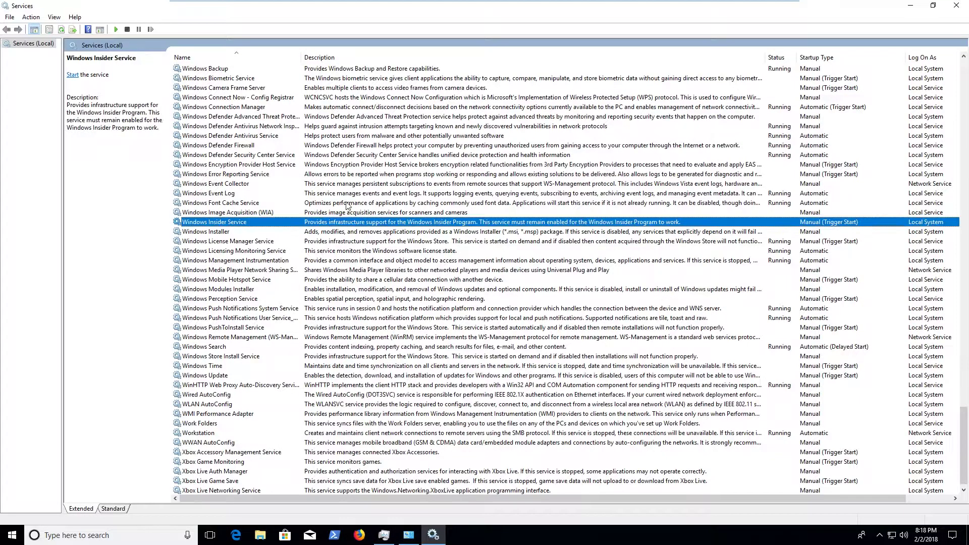
scroll(331, 217, "down", 1)
scroll(329, 214, "up", 10)
scroll(329, 214, "up", 20)
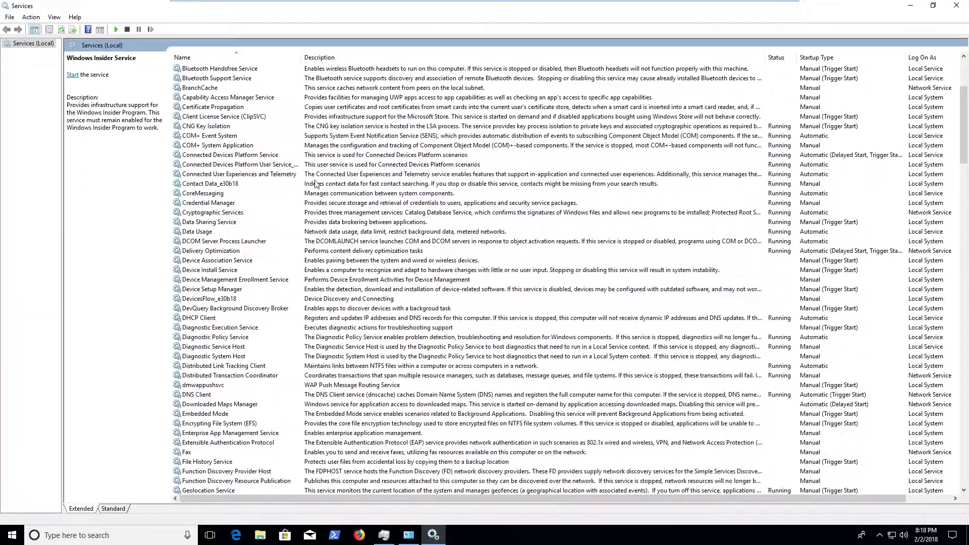
left_click(242, 212)
left_click(236, 116)
left_click(253, 260)
left_click(273, 356)
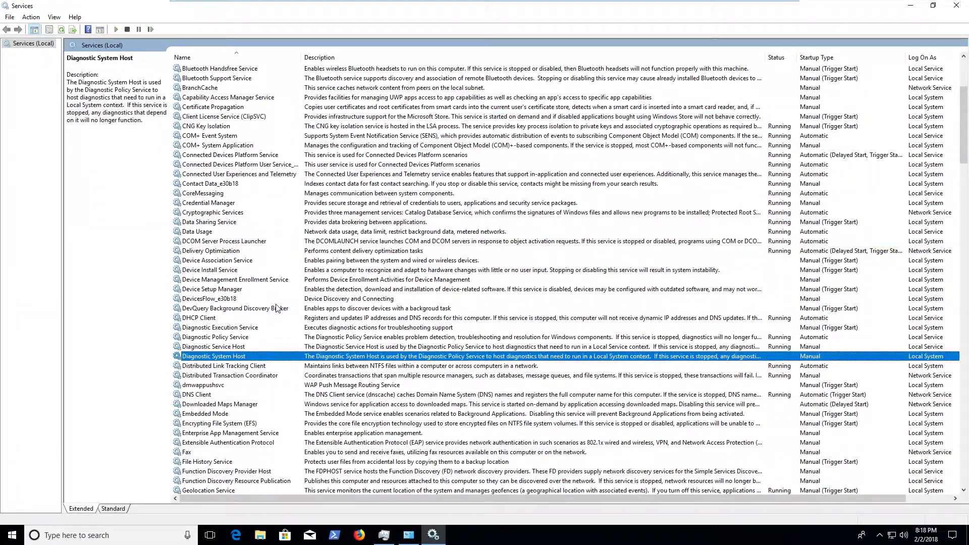
left_click(454, 251)
left_click(245, 155)
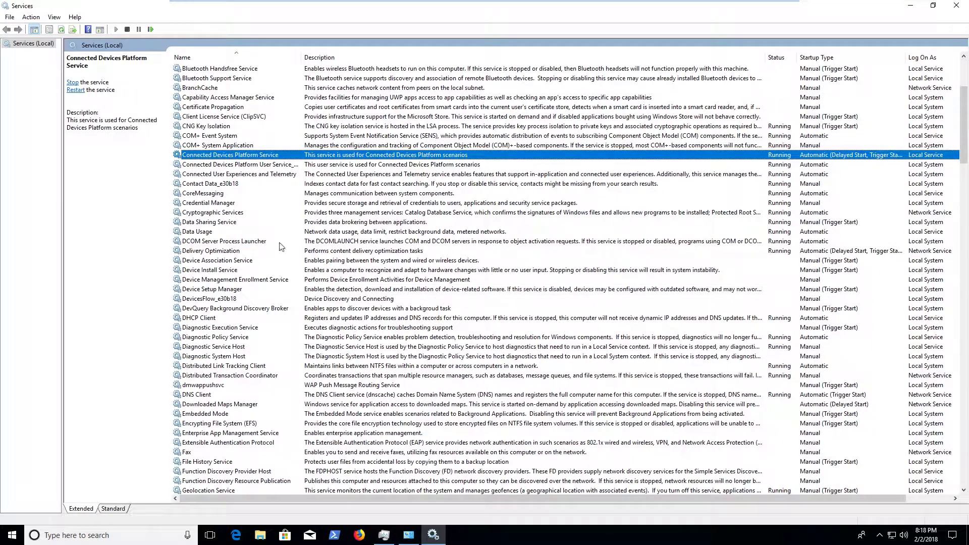
left_click(911, 5)
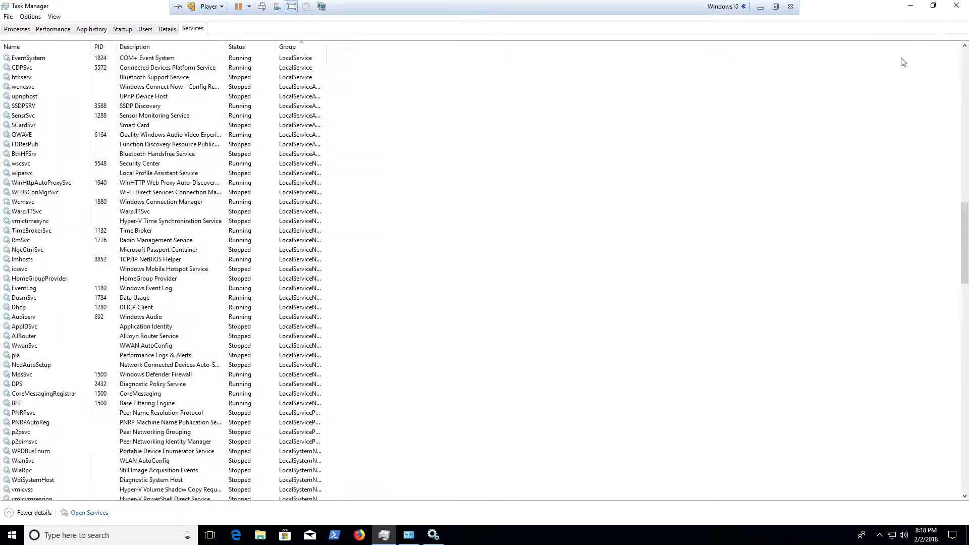
- Review the Startup entries: OneDrive, Java Update Scheduler, Windows Defender and VMware Tools Core Service
left_click(122, 31)
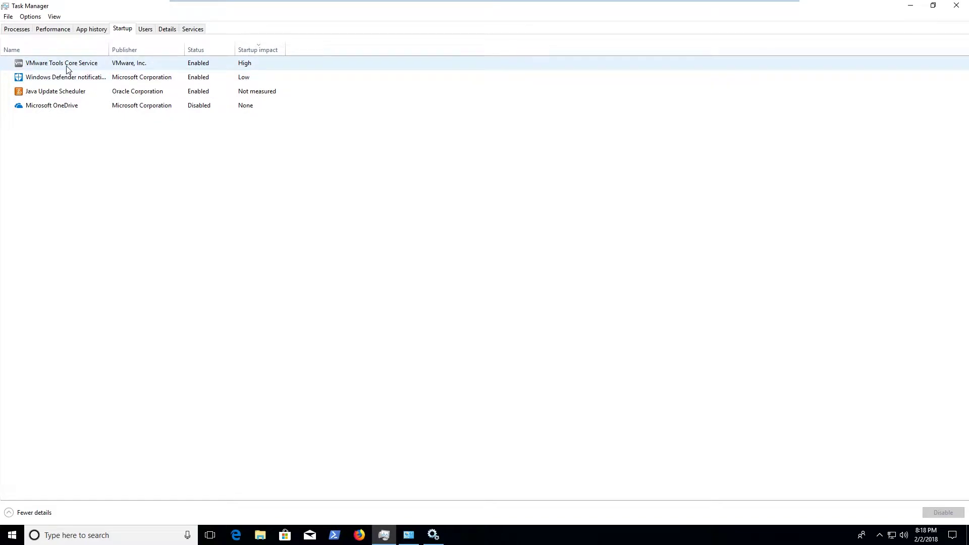
left_click(71, 104)
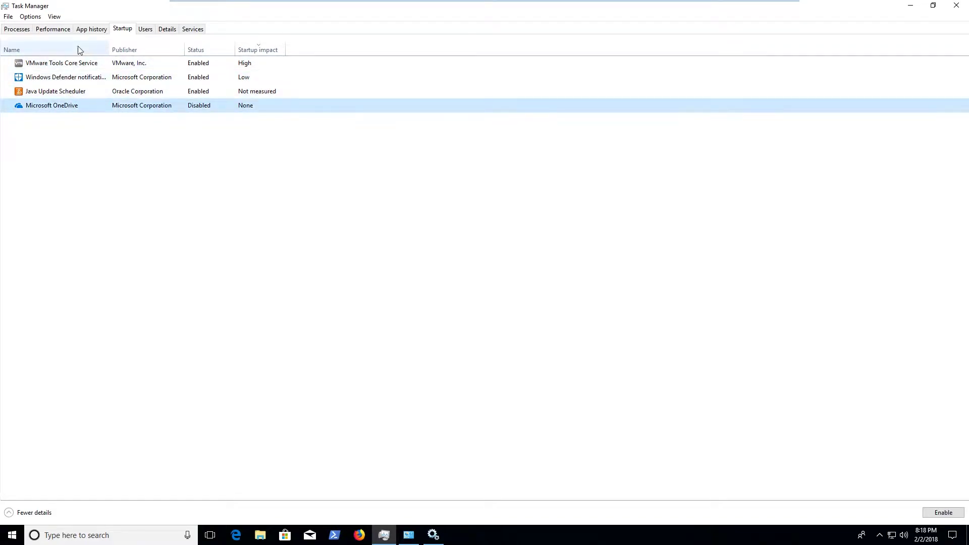
left_click(221, 92)
left_click(220, 80)
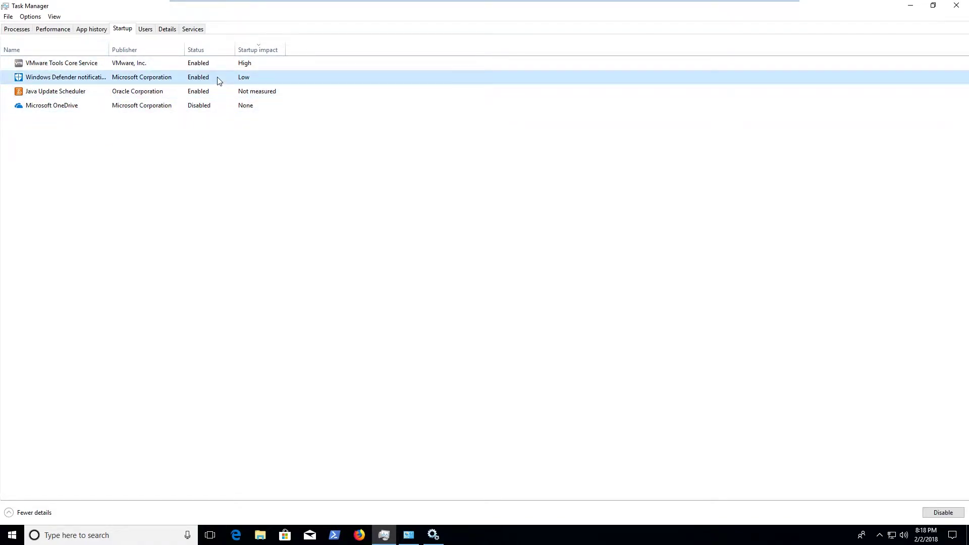
left_click(216, 64)
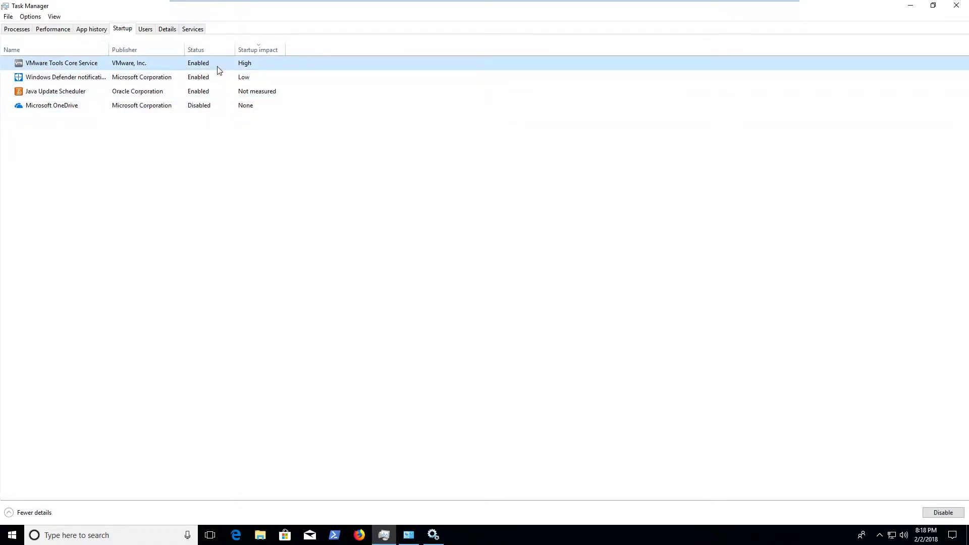
- Open VMware Tools Core Service's file location, browse that folder, and close it
right_click(113, 69)
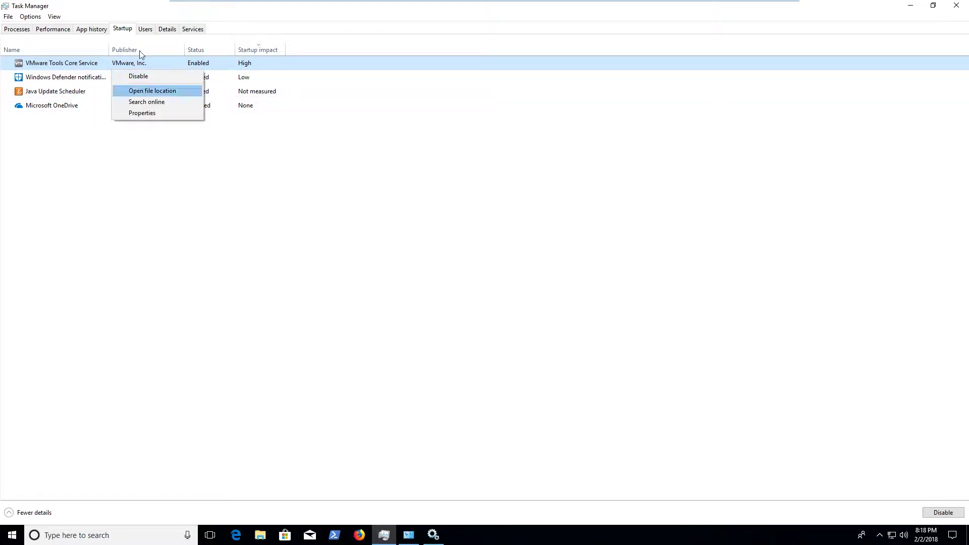
left_click(170, 92)
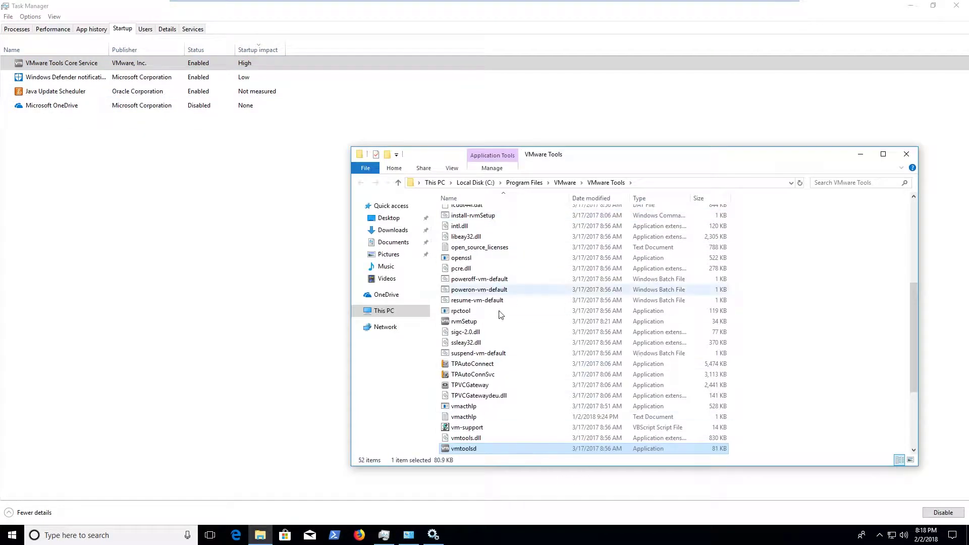
scroll(487, 257, "down", 9)
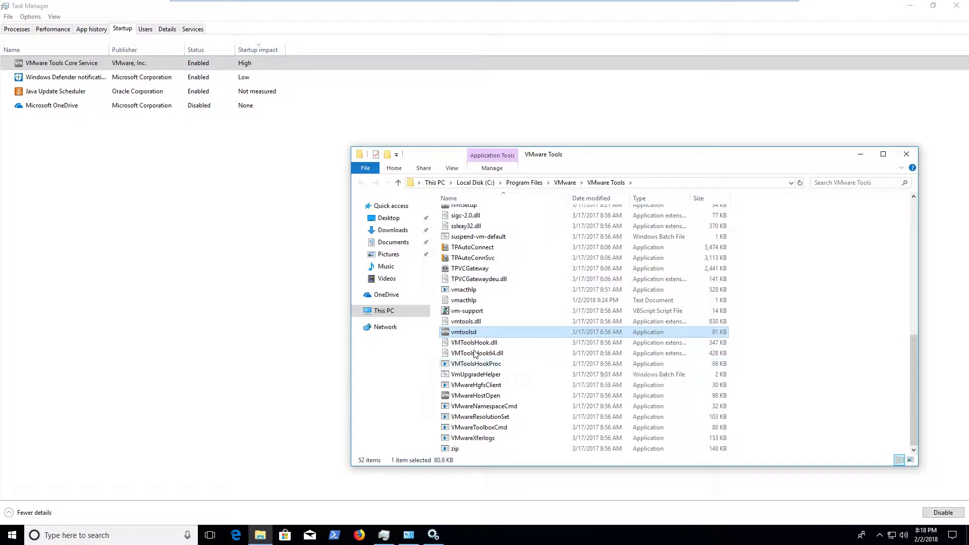
scroll(487, 323, "up", 9)
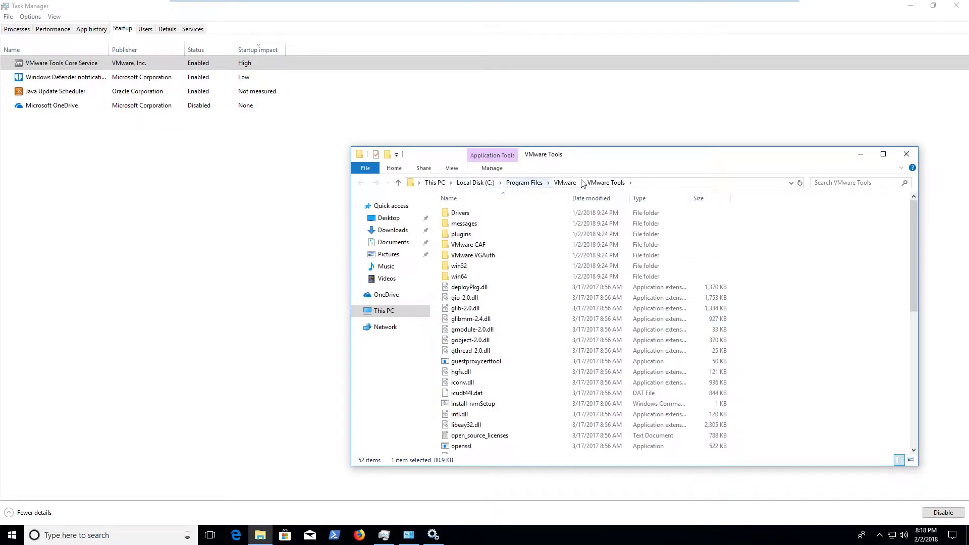
left_click(906, 154)
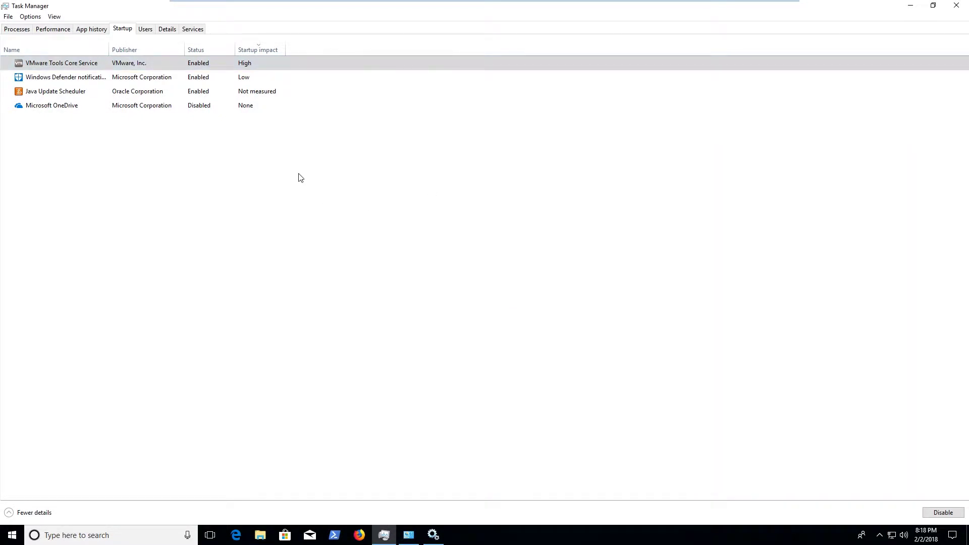
left_click(150, 29)
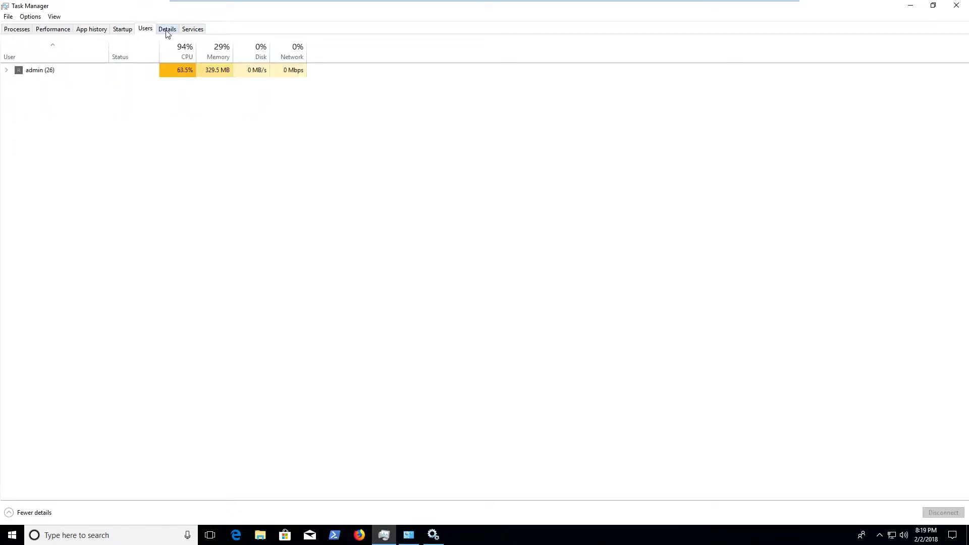
- Search online for RuntimeBroker.exe from its context menu on the Details tab
left_click(167, 29)
left_click(57, 115)
right_click(56, 115)
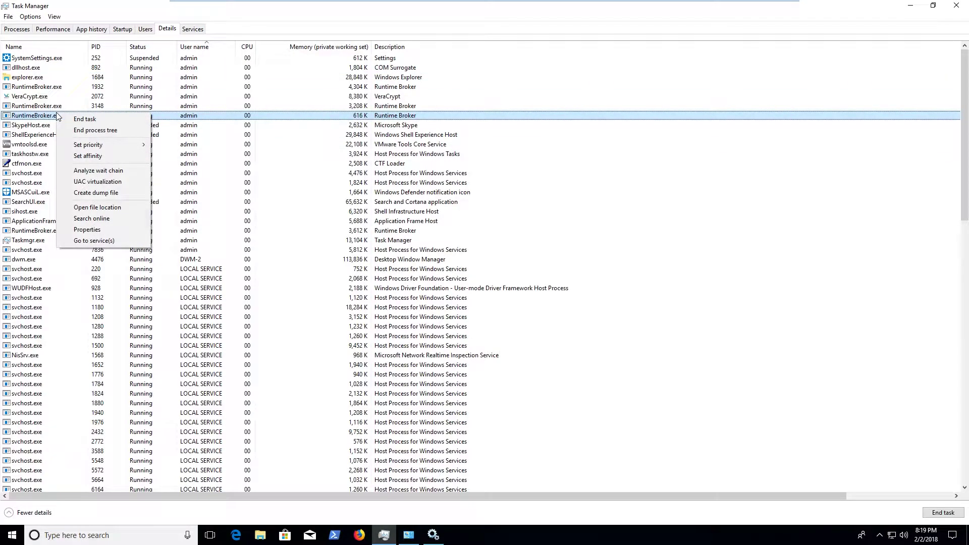
left_click(107, 217)
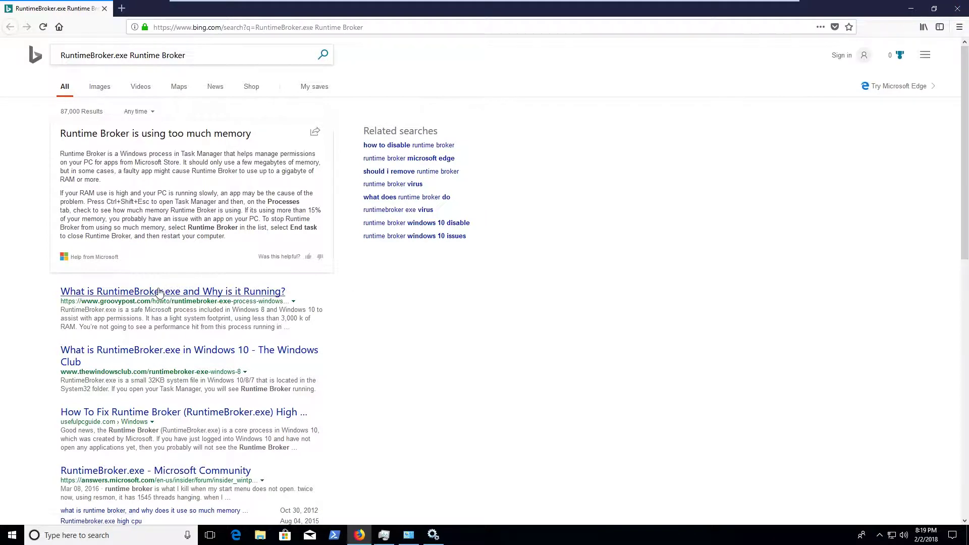
- Scroll through the Bing results for RuntimeBroker.exe and minimize Firefox
scroll(22, 402, "down", 8)
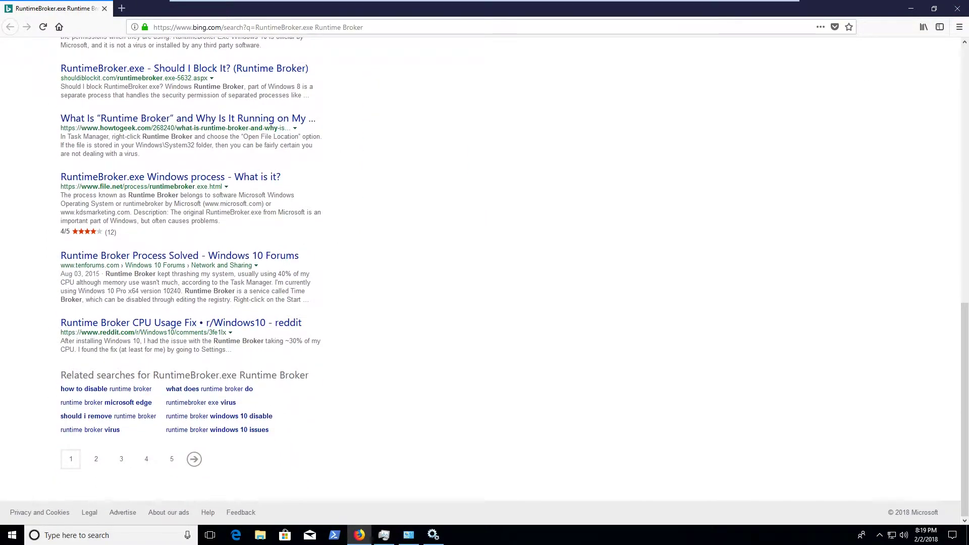
scroll(495, 284, "up", 15)
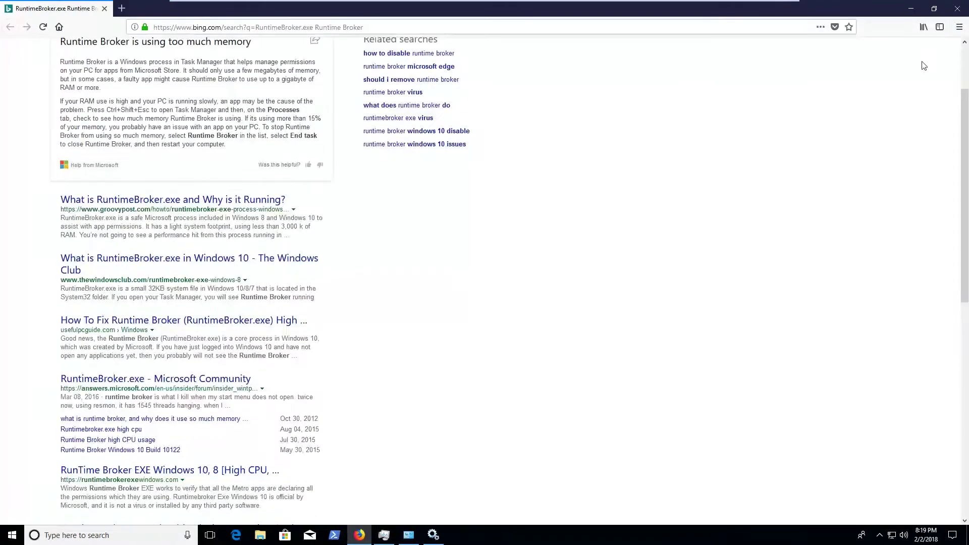
left_click(910, 9)
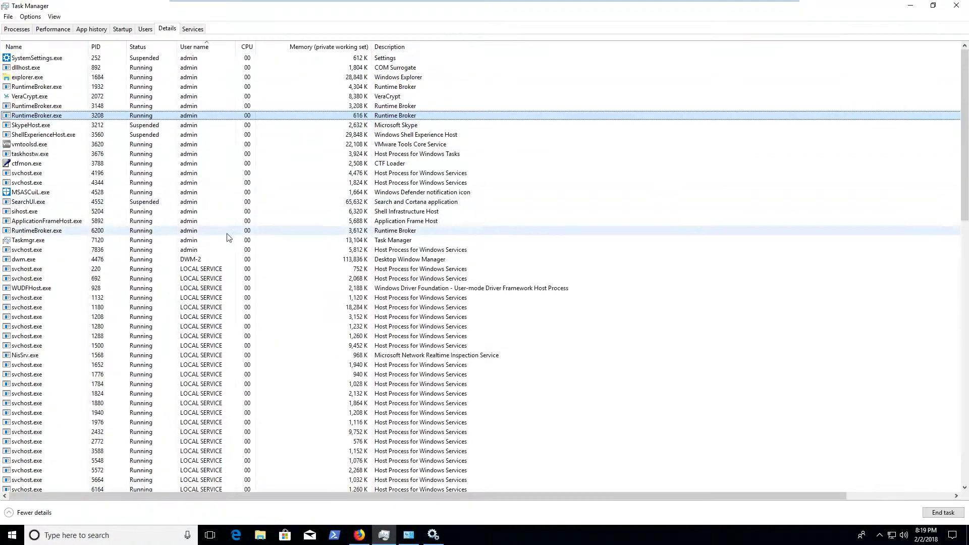
right_click(98, 116)
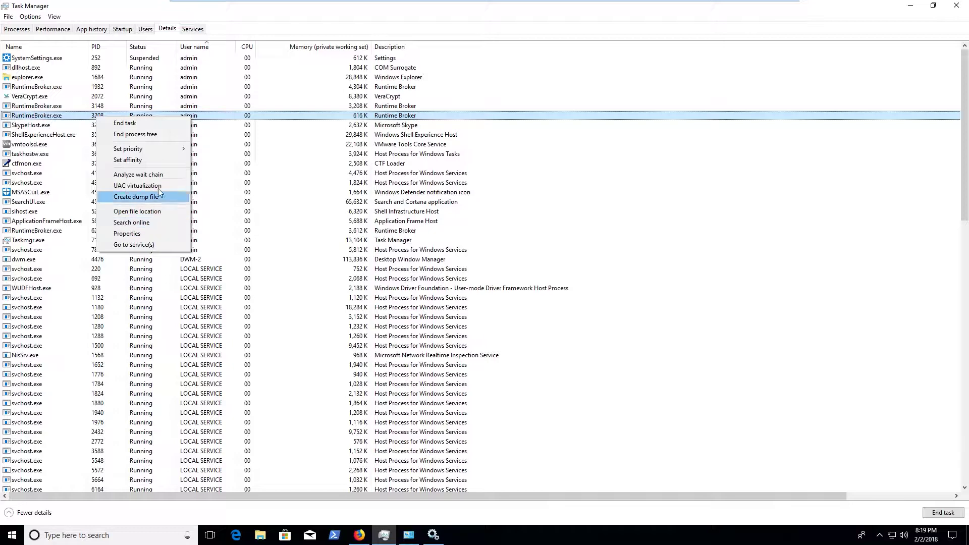
left_click(75, 108)
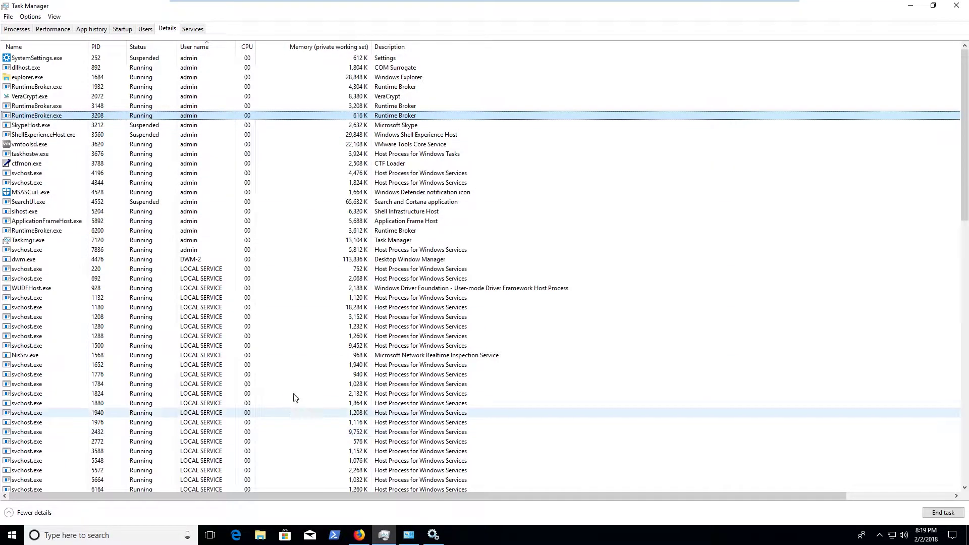
left_click(129, 30)
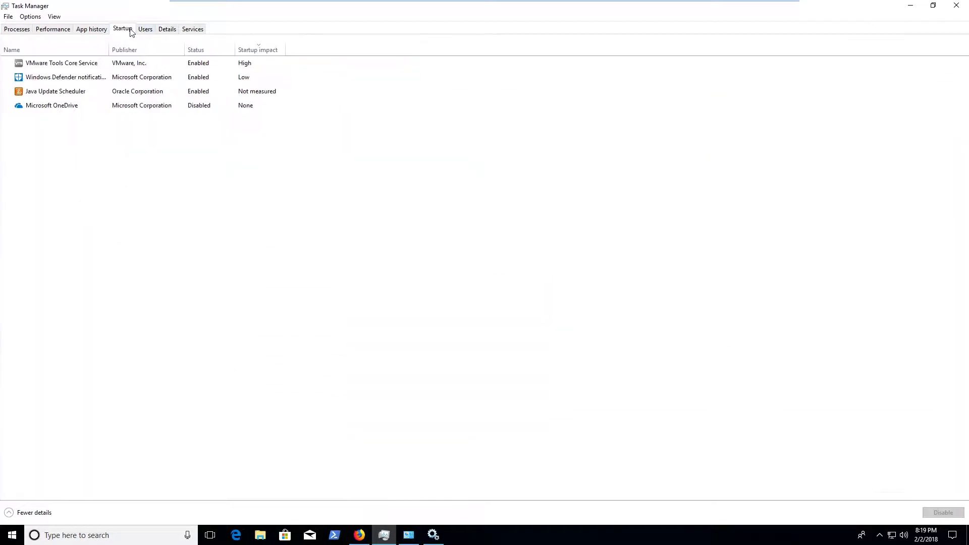
left_click(164, 29)
left_click(193, 30)
left_click(167, 28)
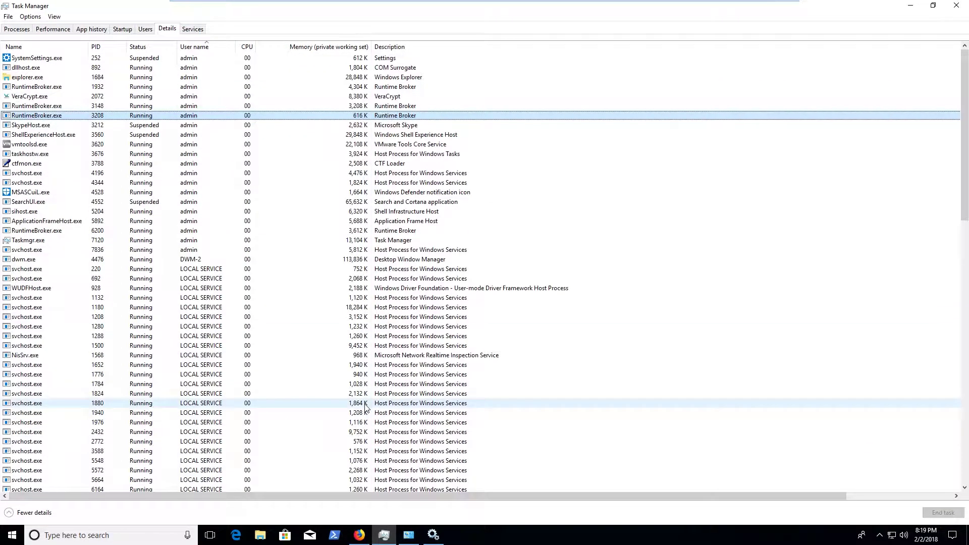
key("super+r")
- Launch msconfig and look through its Boot and Services tabs
type("msconf")
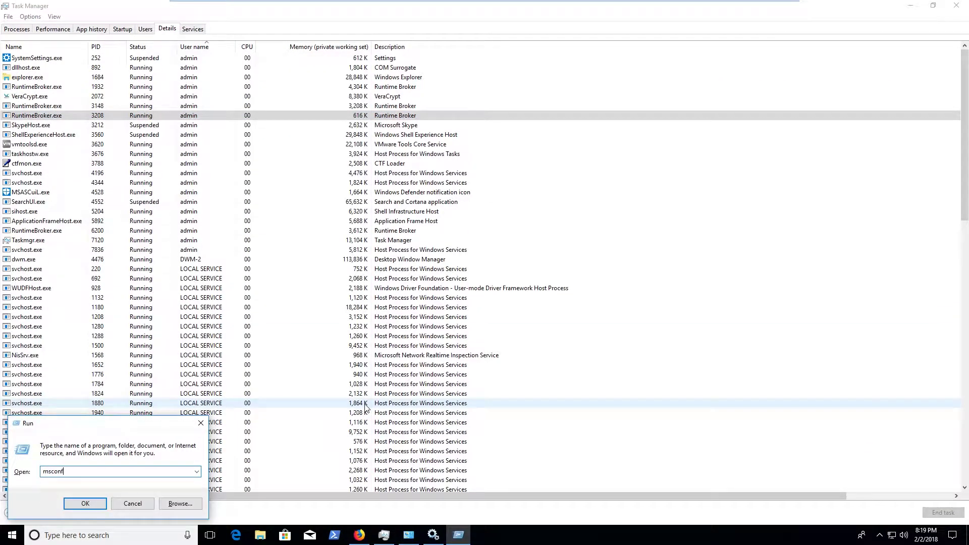
key("Return")
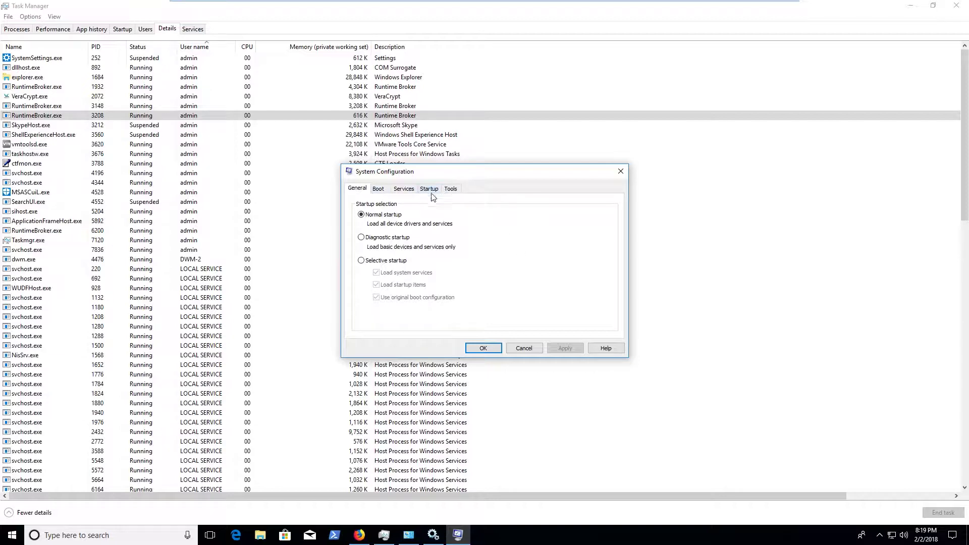
left_click(387, 191)
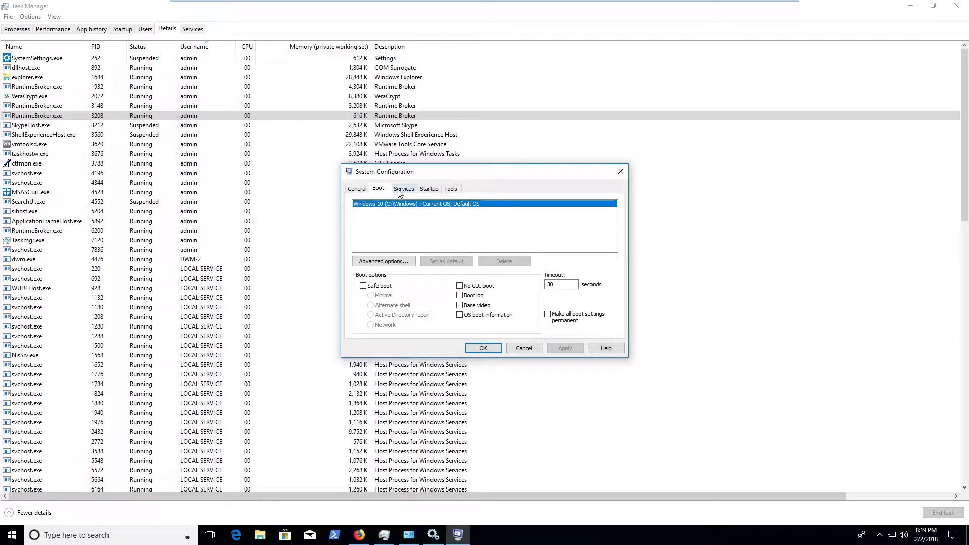
left_click(401, 190)
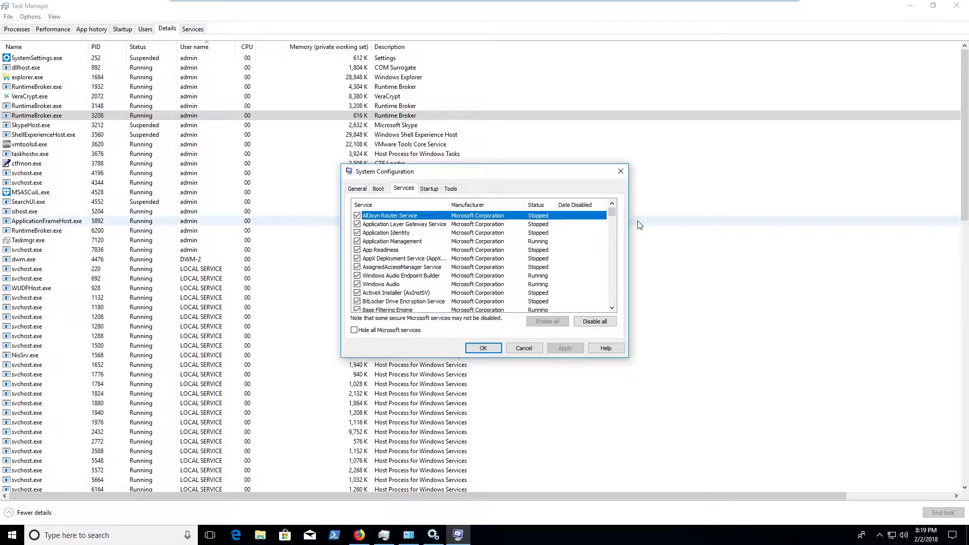
- Move the dialog up-left, widen the Service column, then go back to General
left_click_drag(574, 175, 511, 101)
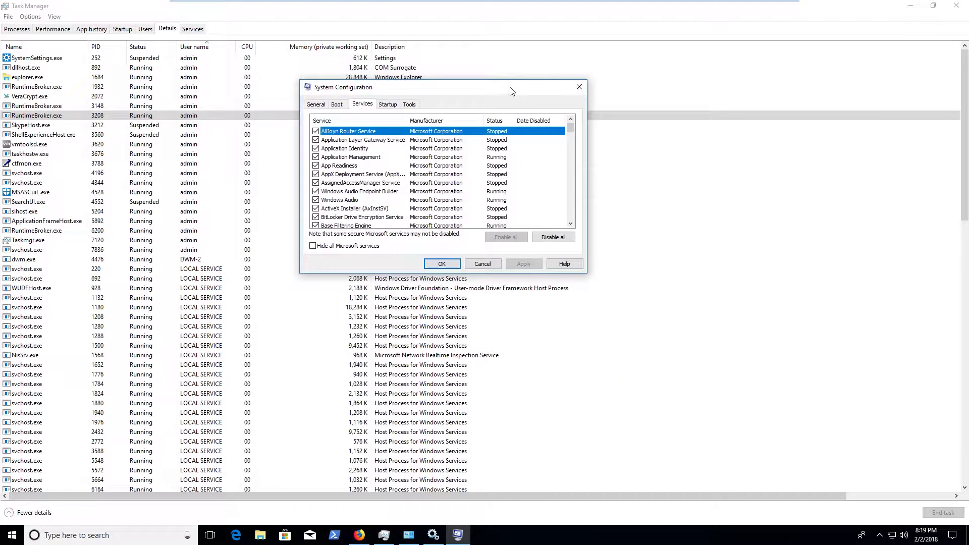
mouse_move(570, 131)
left_mouse_down()
mouse_move(563, 222)
mouse_move(564, 129)
left_mouse_up()
left_click(403, 131)
left_click_drag(404, 120, 456, 120)
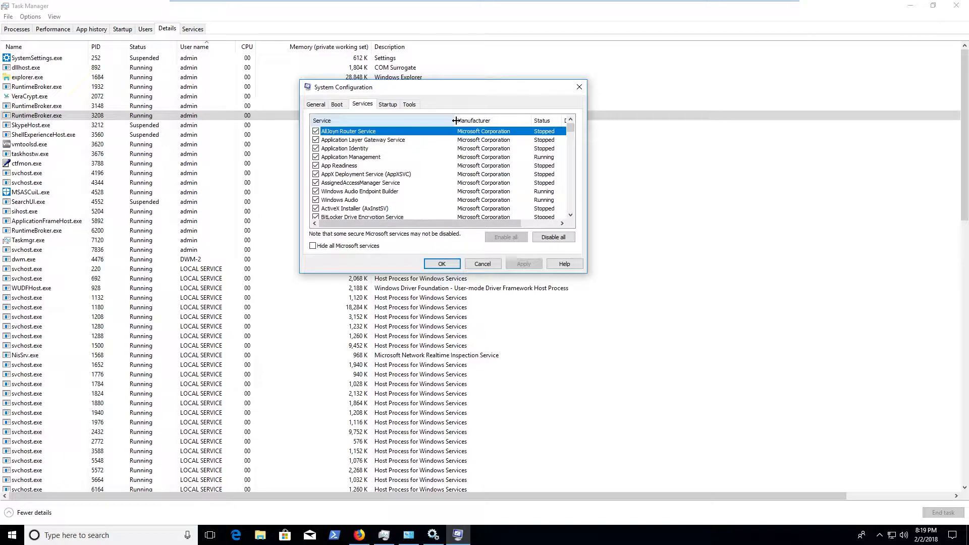
scroll(372, 200, "down", 3)
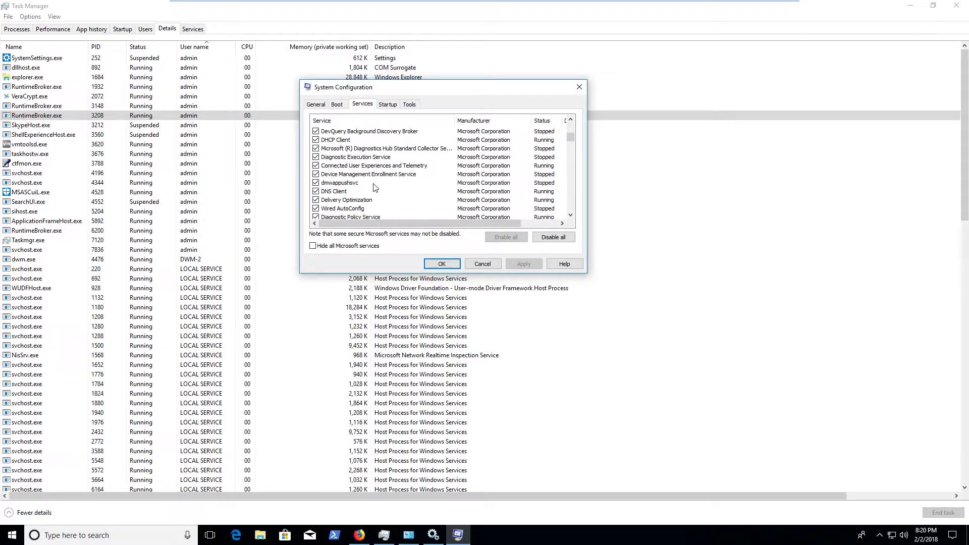
scroll(376, 187, "up", 3)
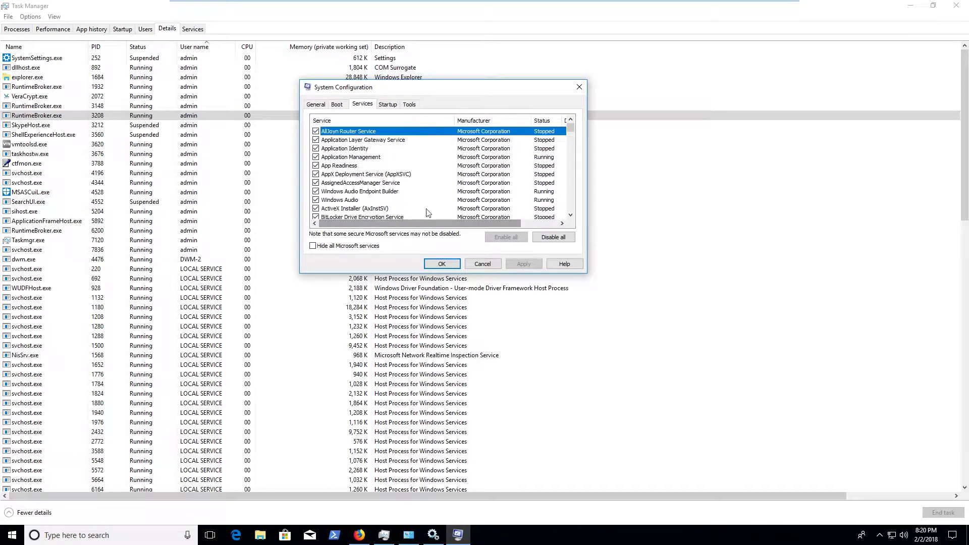
scroll(356, 167, "down", 15)
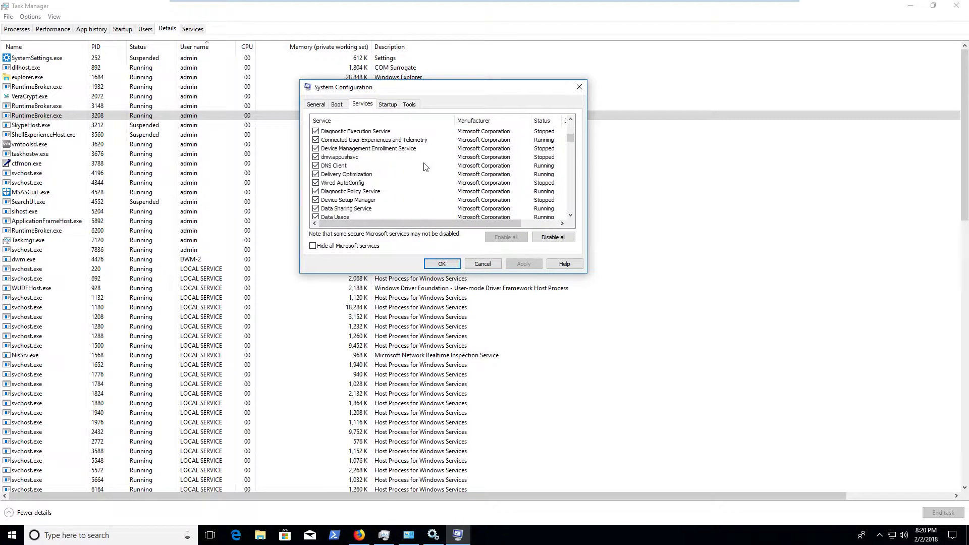
left_click(317, 105)
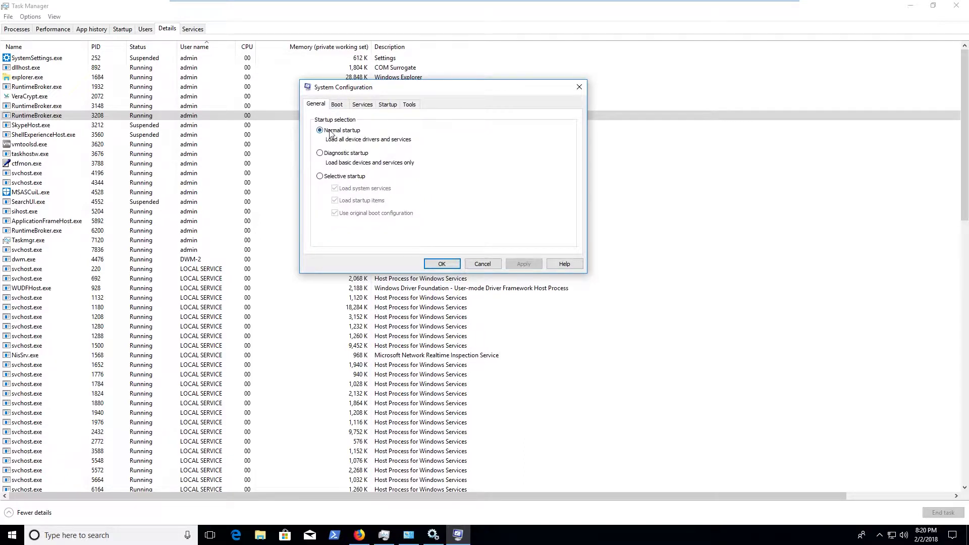
- Keep Normal startup selected and switch to the Services tab
left_click(356, 177)
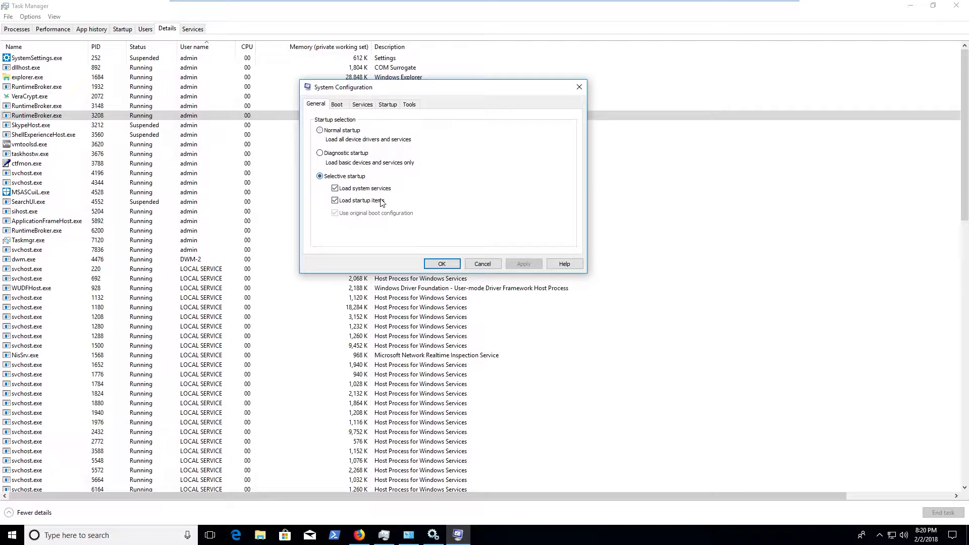
left_click(333, 131)
left_click(362, 104)
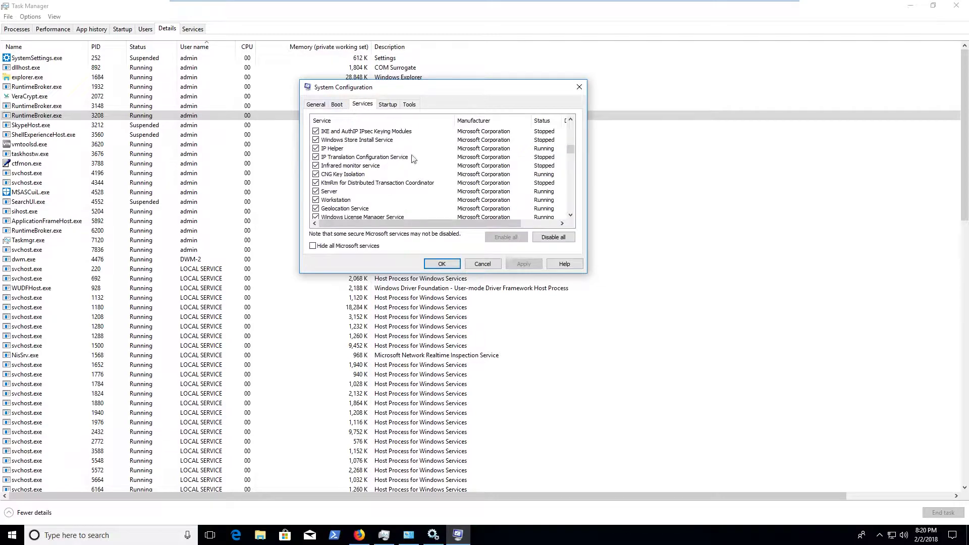
- Scroll through the services list, then bring Programs and Features to the front
scroll(396, 142, "down", 12)
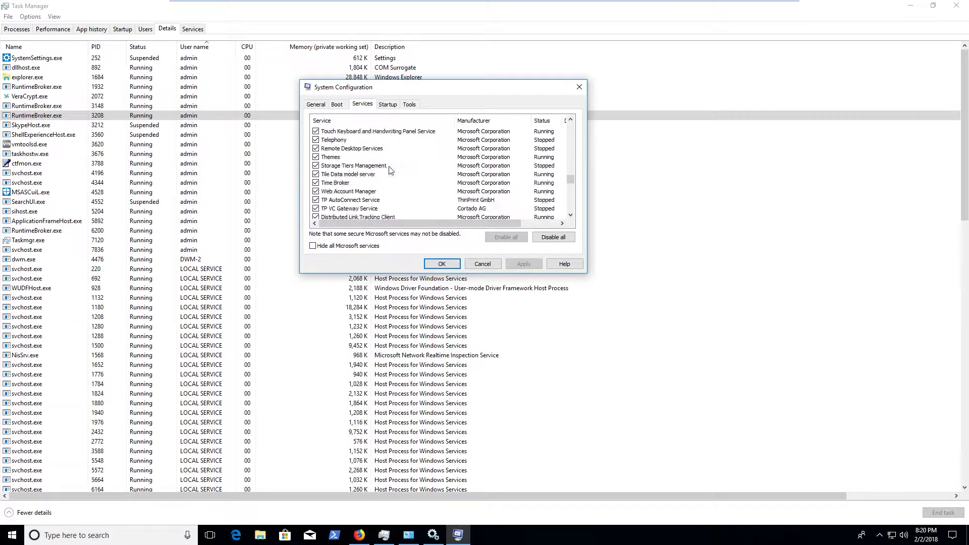
scroll(387, 169, "up", 12)
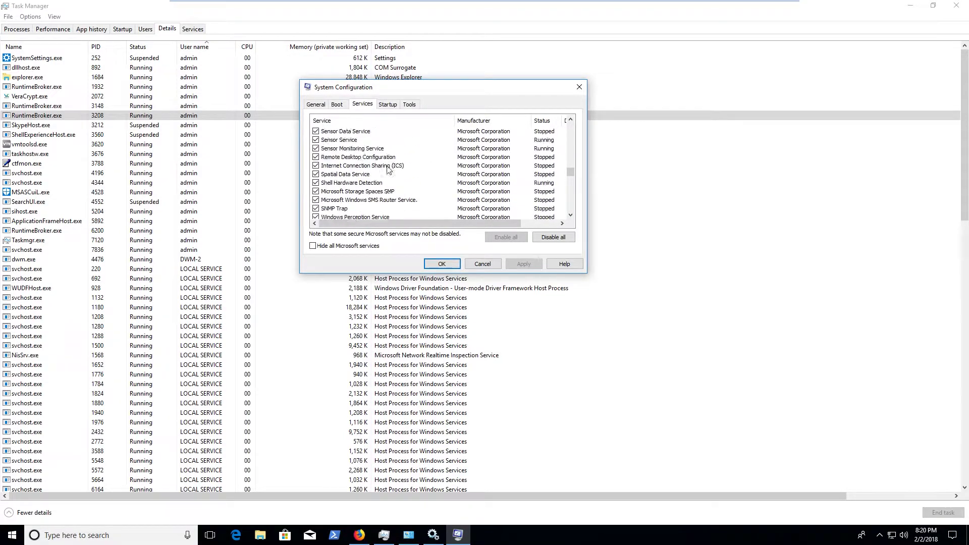
scroll(388, 170, "up", 3)
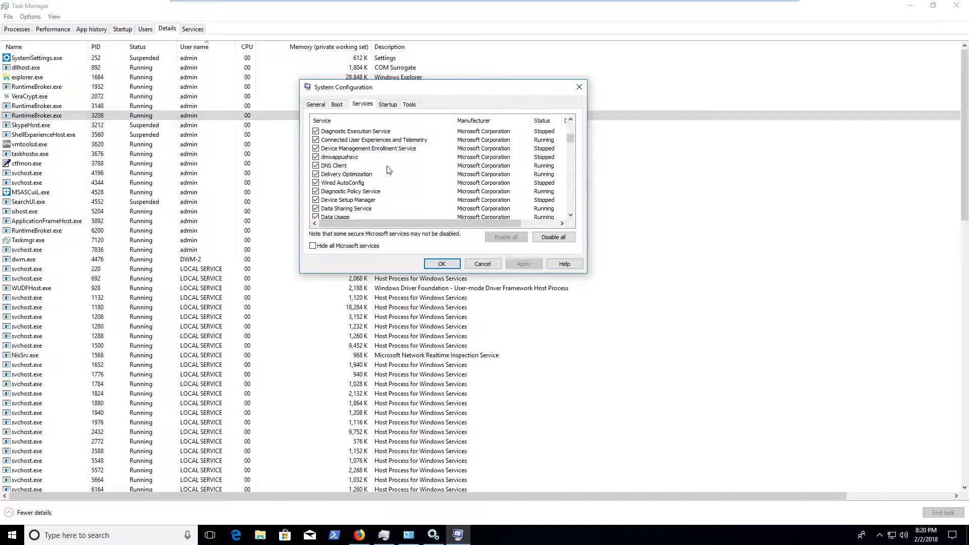
left_click(410, 535)
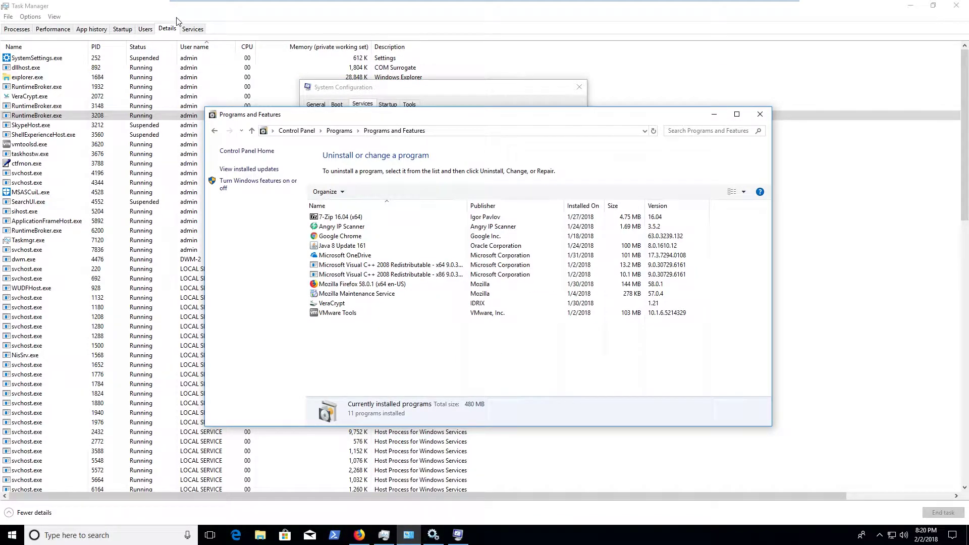
- Switch from Programs and Features back to the System Configuration window
left_click(361, 88)
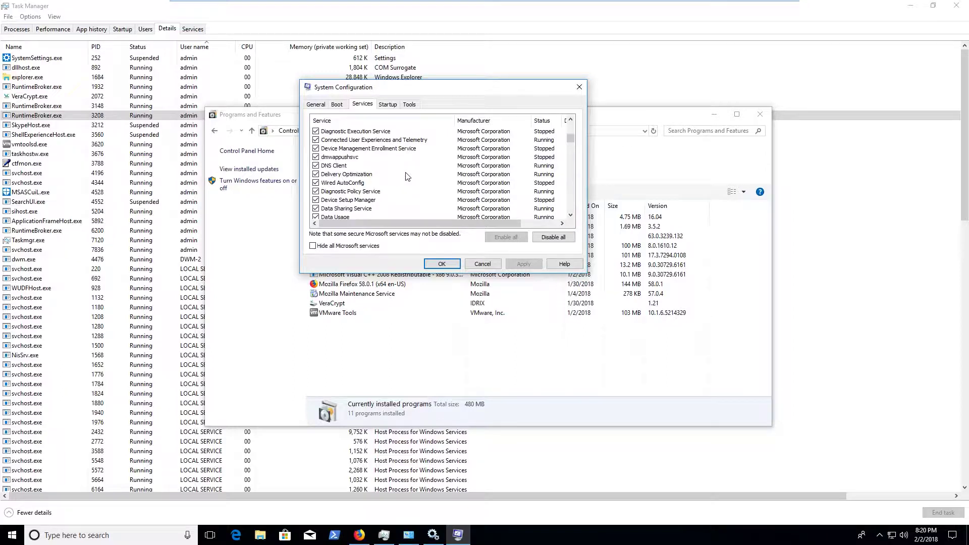
- Browse System Configuration's General, Services, Startup and Tools tabs
left_click(315, 104)
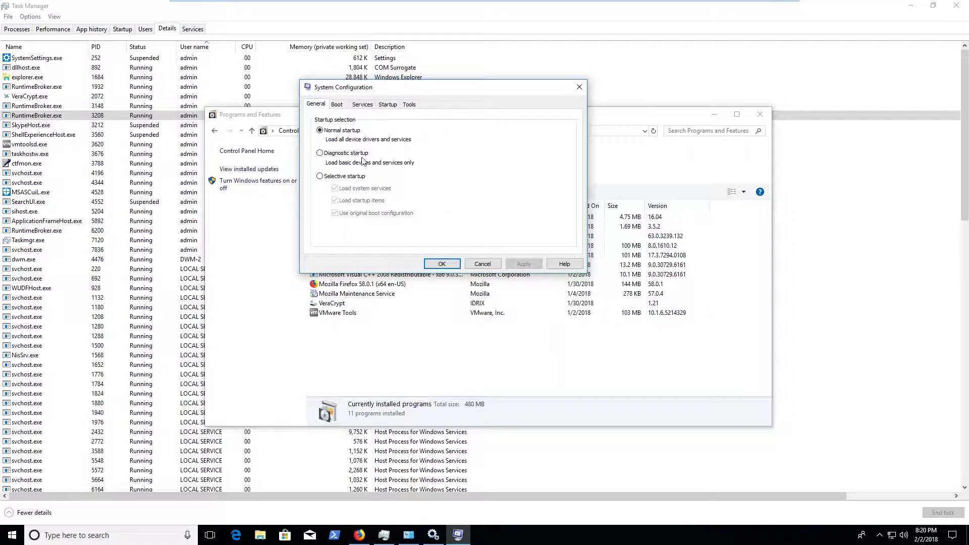
left_click(364, 105)
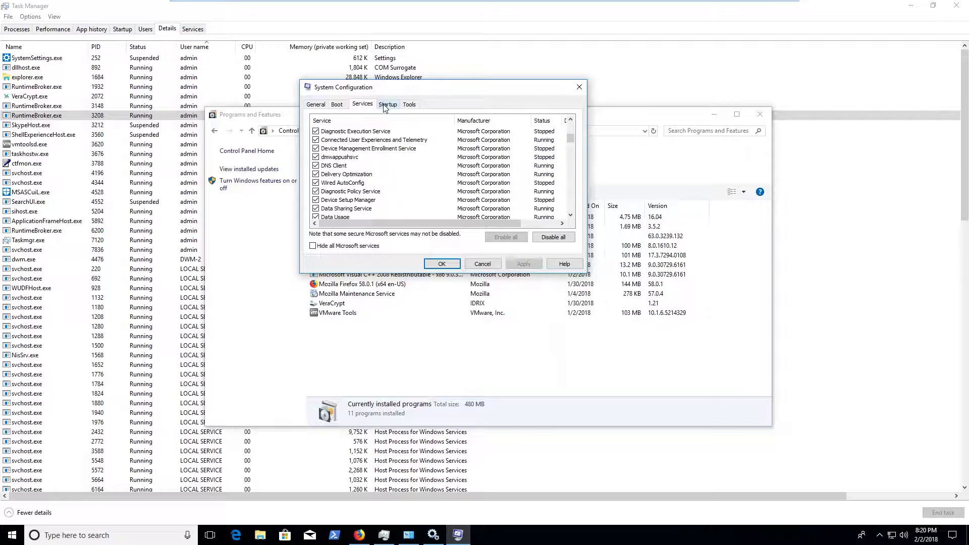
left_click(387, 105)
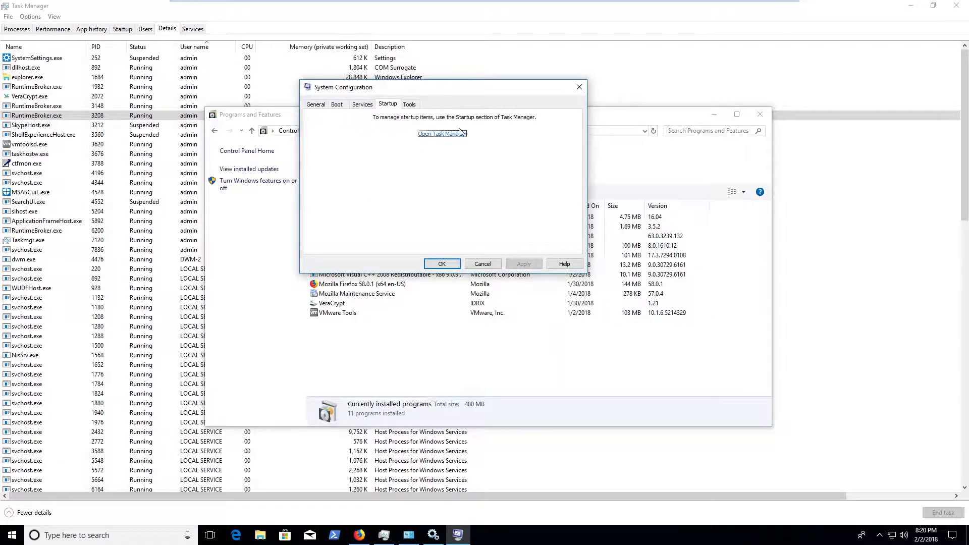
left_click(409, 104)
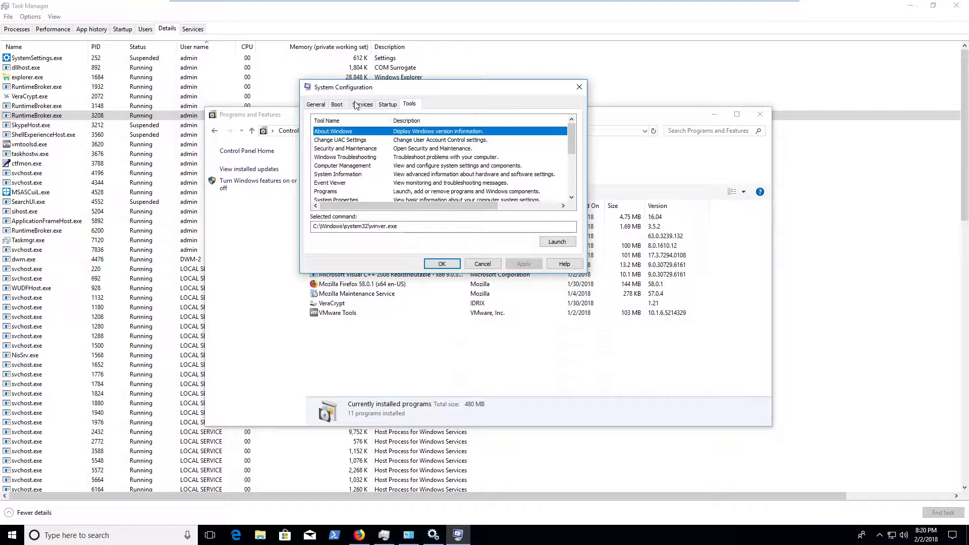
scroll(398, 183, "down", 3)
- Revisit General, Boot and Services, end on the Startup tab, and open a Run box
left_click(318, 105)
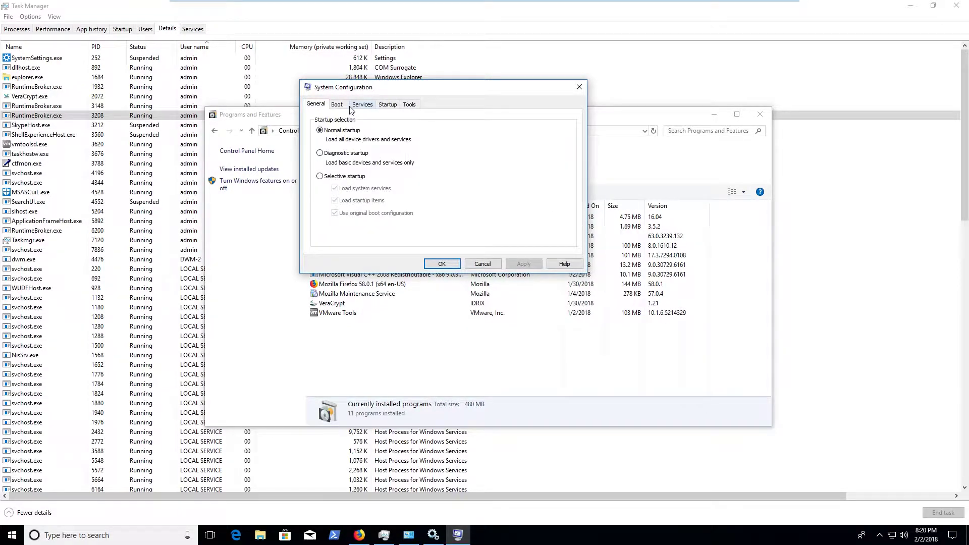
left_click(336, 104)
left_click(387, 105)
left_click(362, 105)
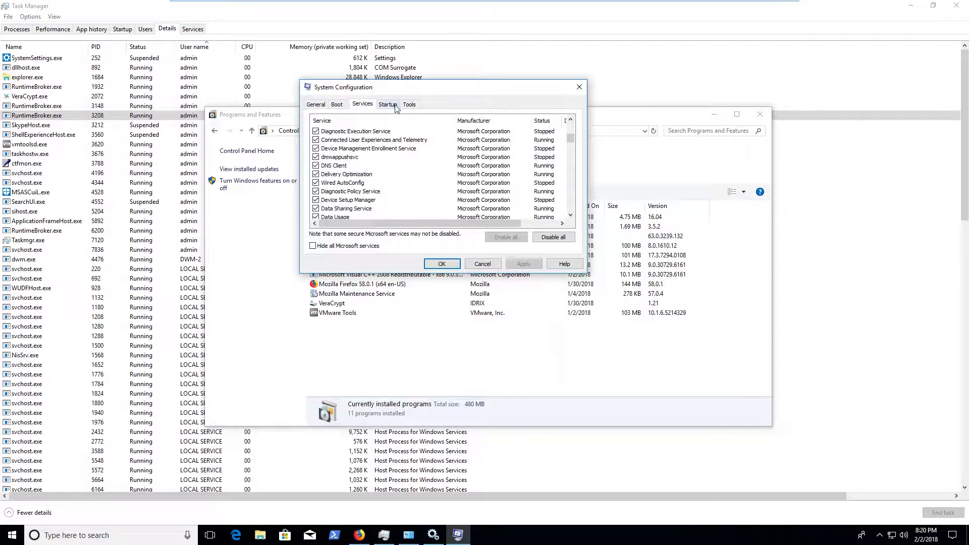
left_click(396, 107)
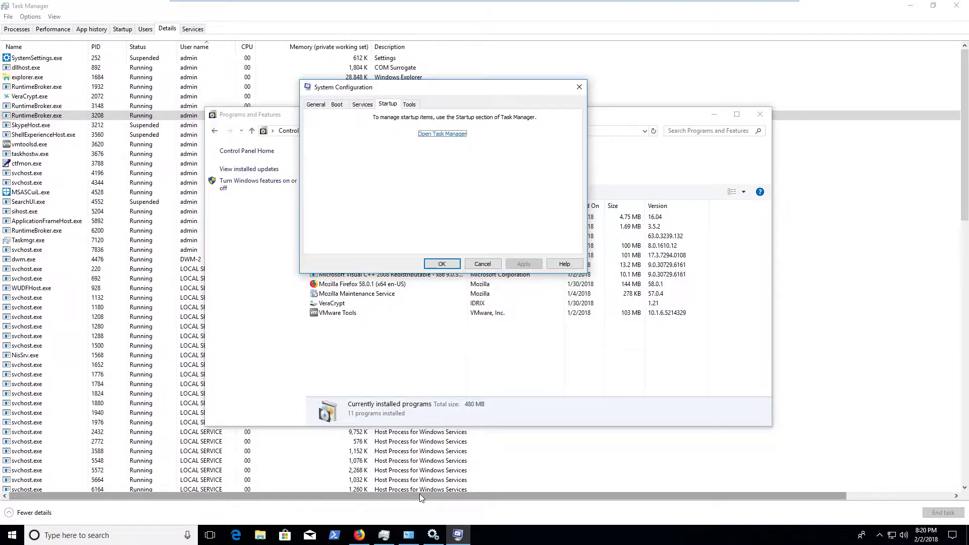
key("super+r")
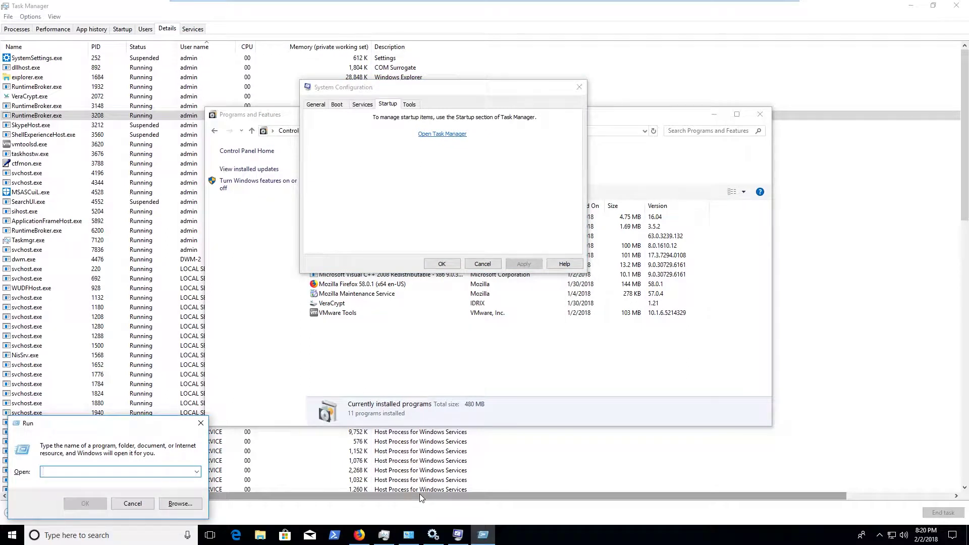
- Launch Registry Editor from the Run box, approve the UAC prompt, then reposition and enlarge it
type("regedit")
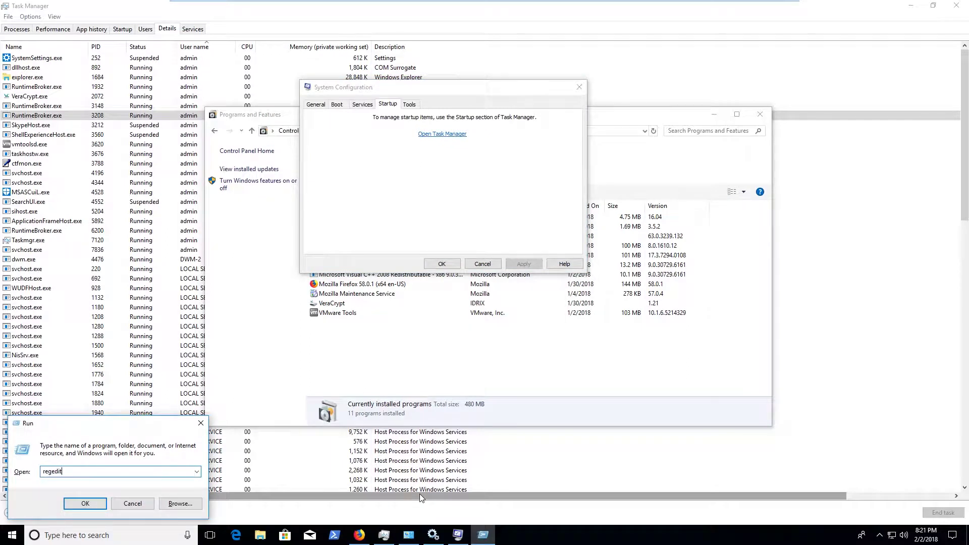
type(".")
key("Return")
key("Return")
key("End")
type("msc")
key("Return")
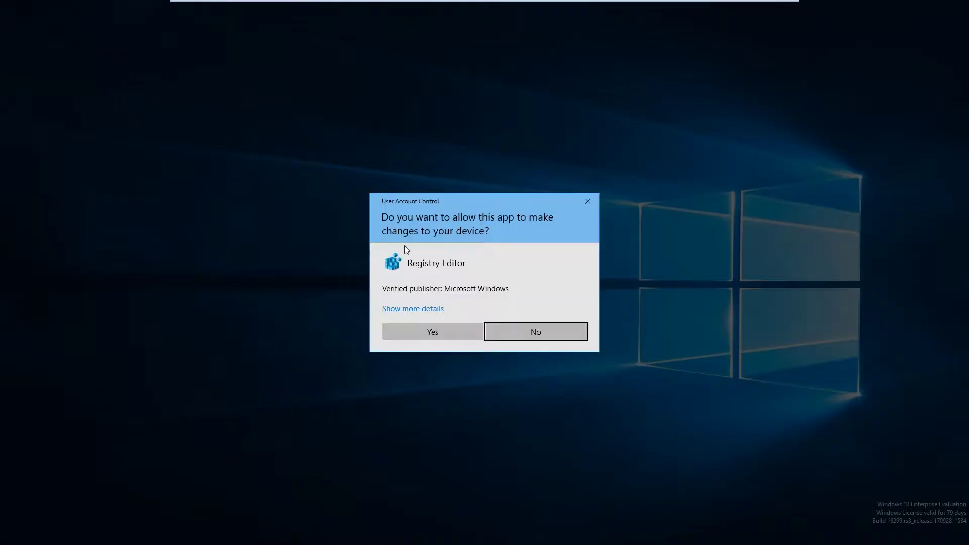
left_click(432, 331)
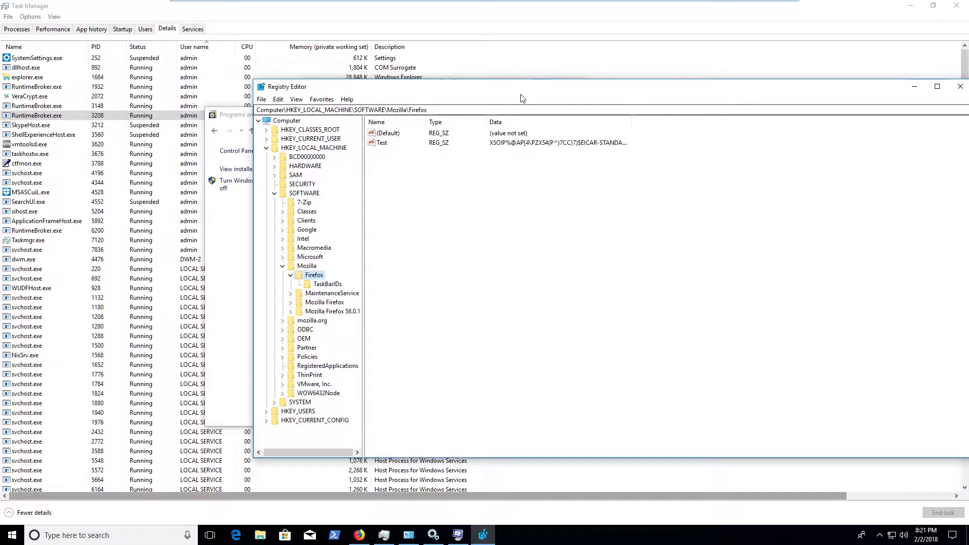
left_click_drag(519, 94, 334, 50)
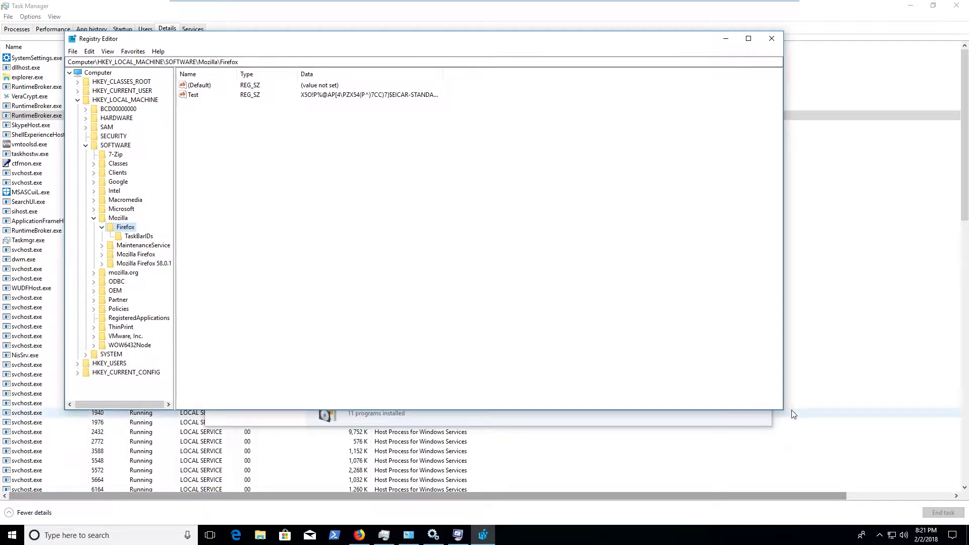
left_click_drag(783, 412, 856, 470)
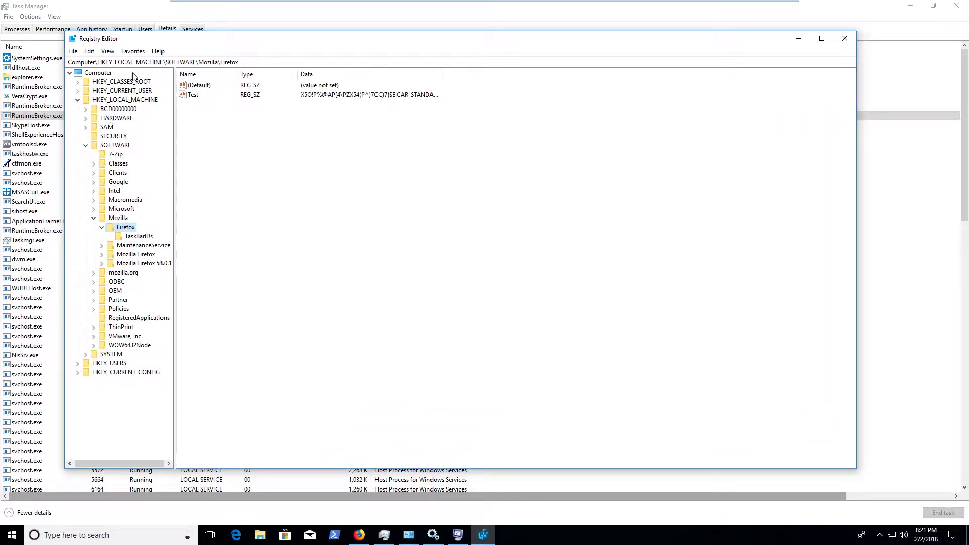
- Look at SAM and HARDWARE, then open HKEY_CURRENT_USER\Keyboard Layout\Preload to view its values
left_click(112, 129)
left_click(118, 120)
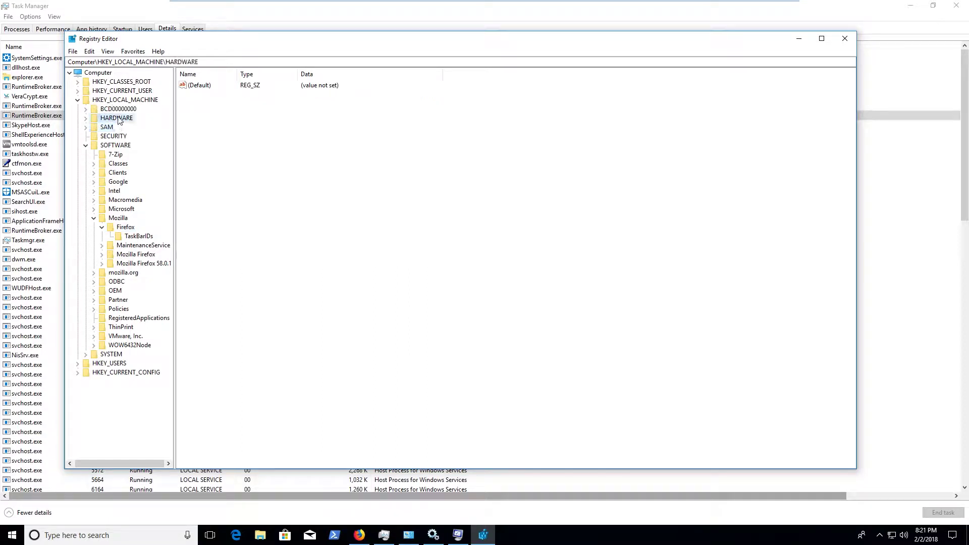
left_click(119, 91)
left_click(78, 91)
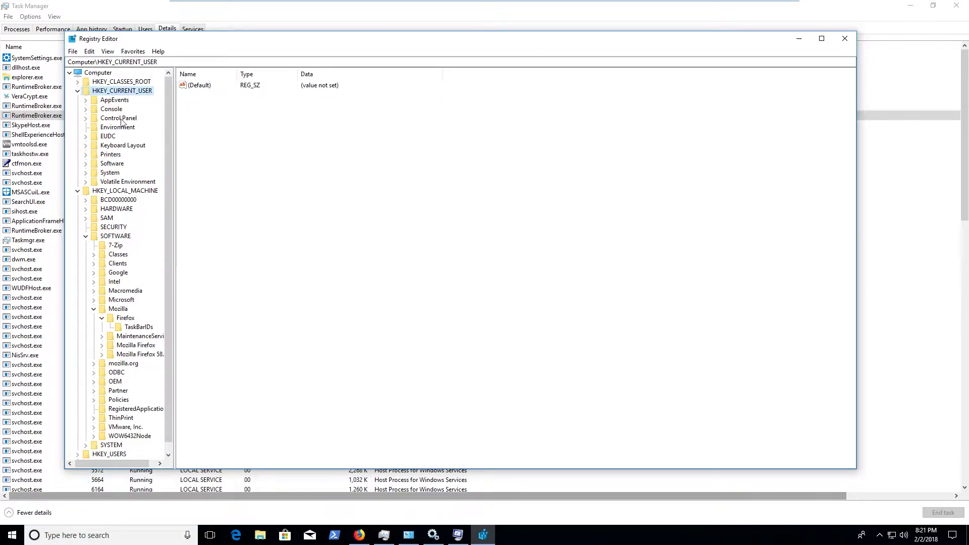
left_click(107, 145)
left_click(86, 145)
left_click(123, 163)
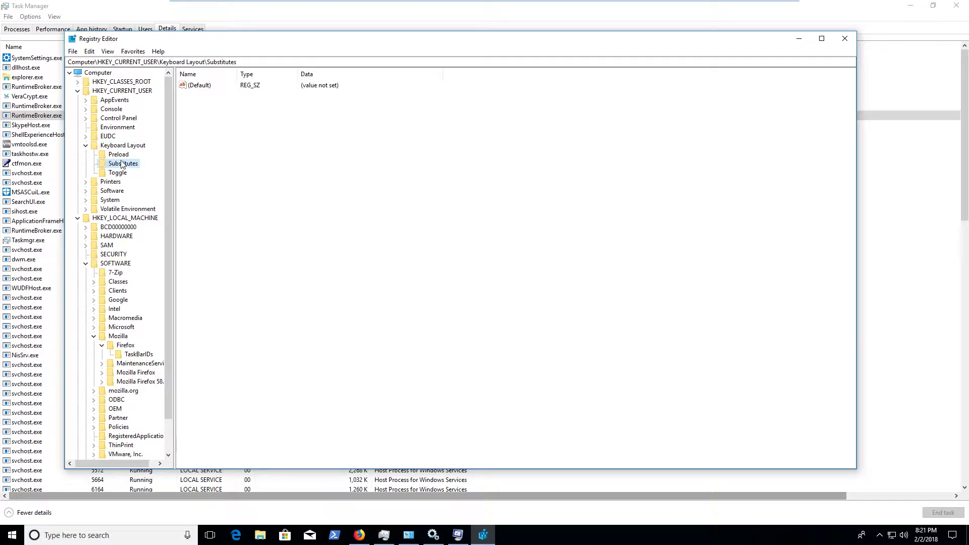
left_click(121, 154)
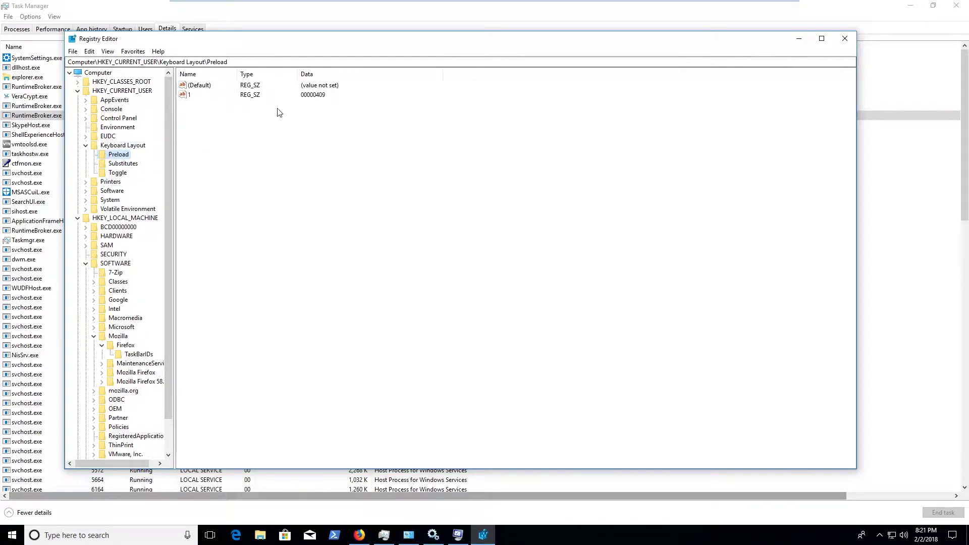
left_click(108, 53)
- Use Edit > Find to search for 'driv', landing on AppID\OneDrive.EXE
mouse_move(89, 55)
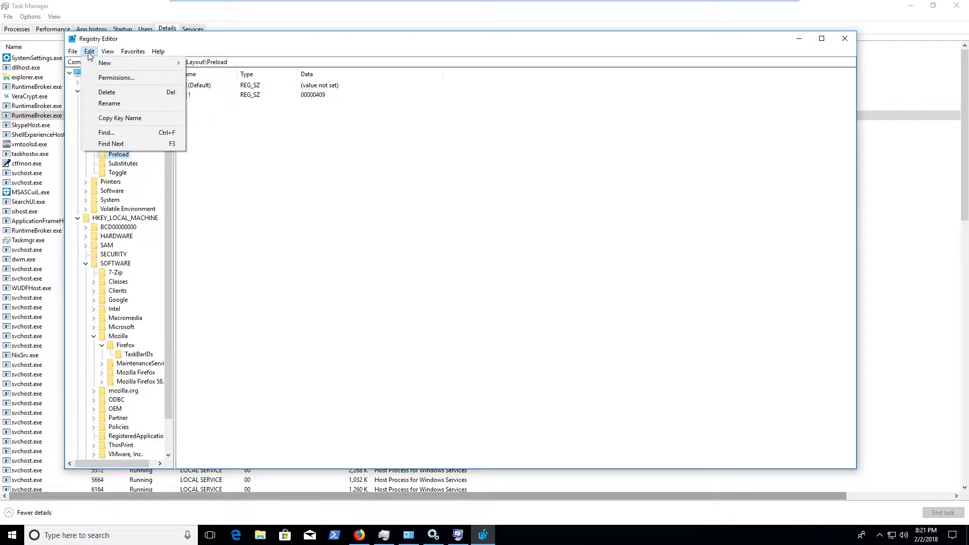
left_click(136, 135)
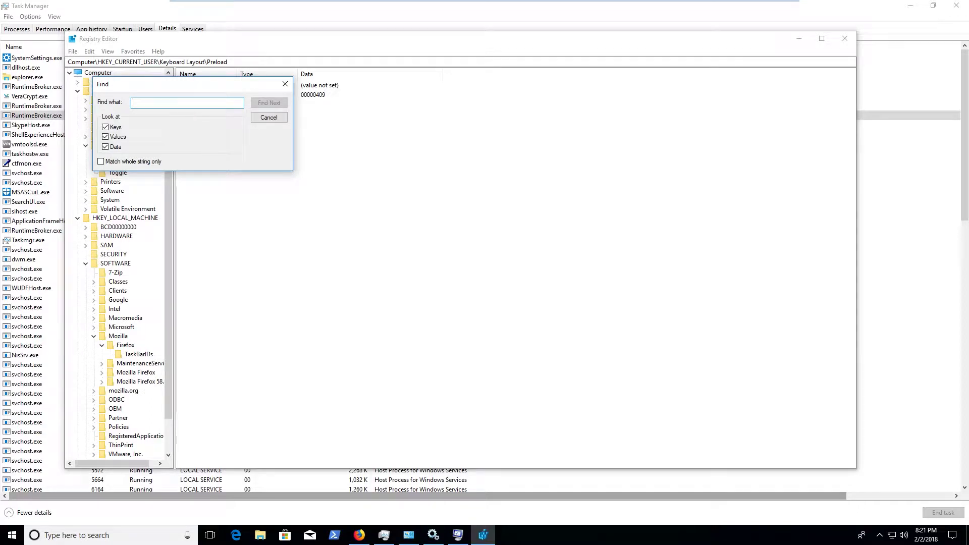
type("drive")
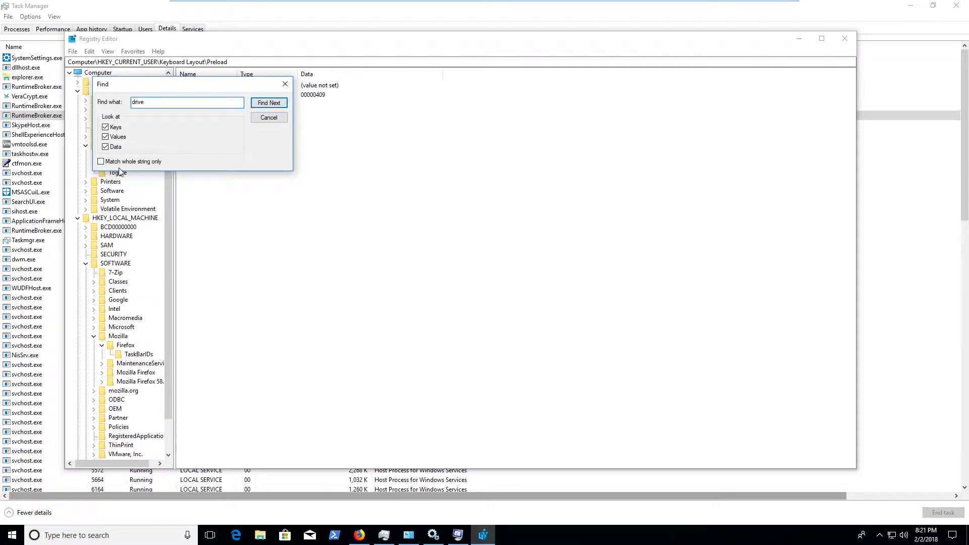
left_click(269, 102)
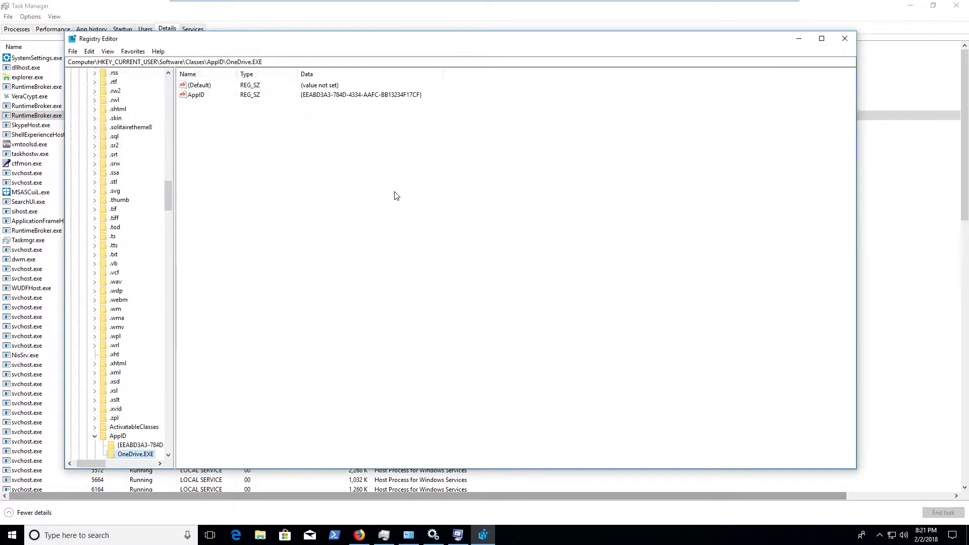
- Jump to the next 'driv' match, then maximize Registry Editor and widen the key tree pane
scroll(130, 417, "down", 1)
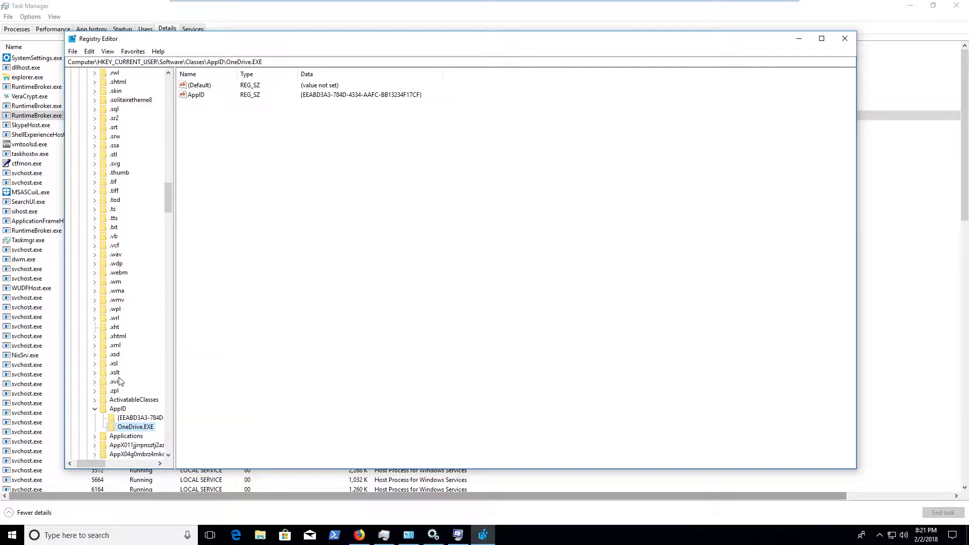
key("F3")
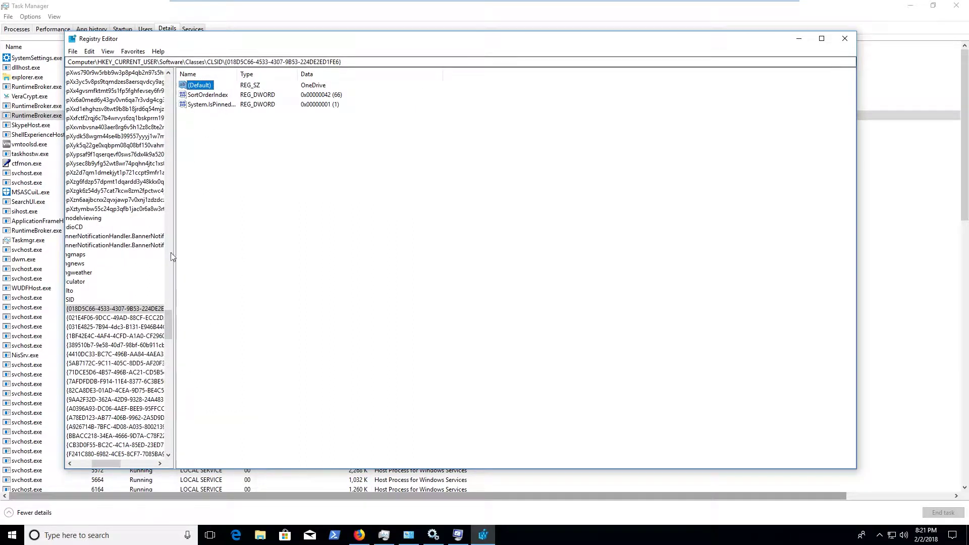
left_click(90, 463)
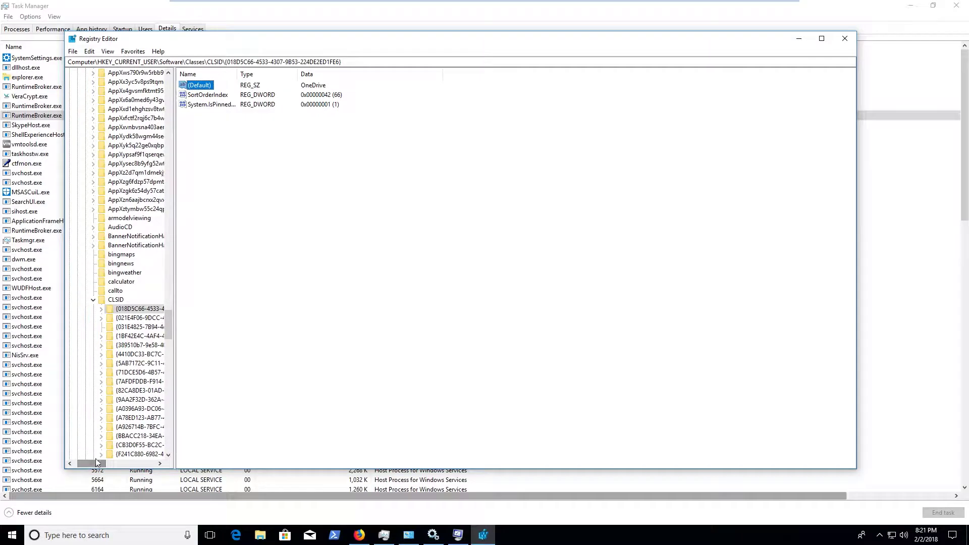
left_click(821, 39)
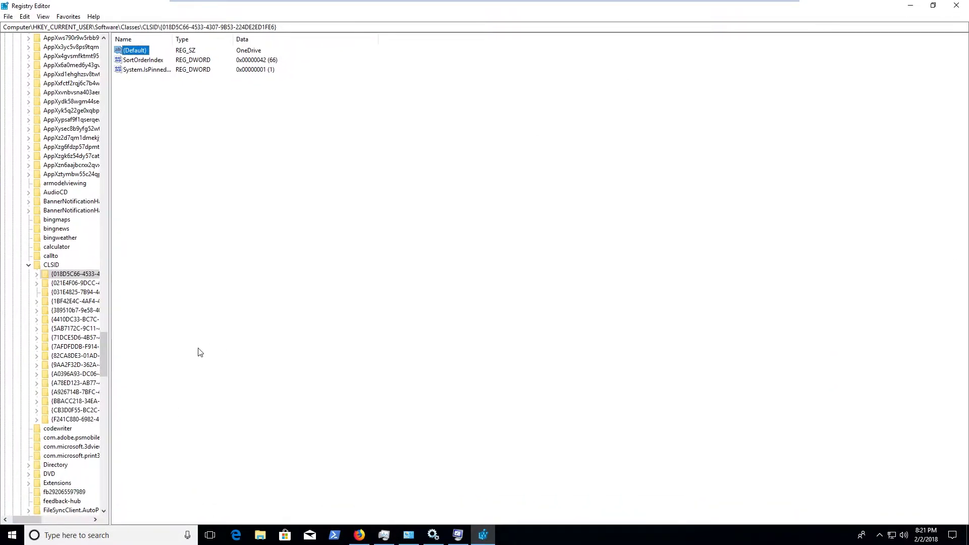
left_click_drag(109, 388, 196, 386)
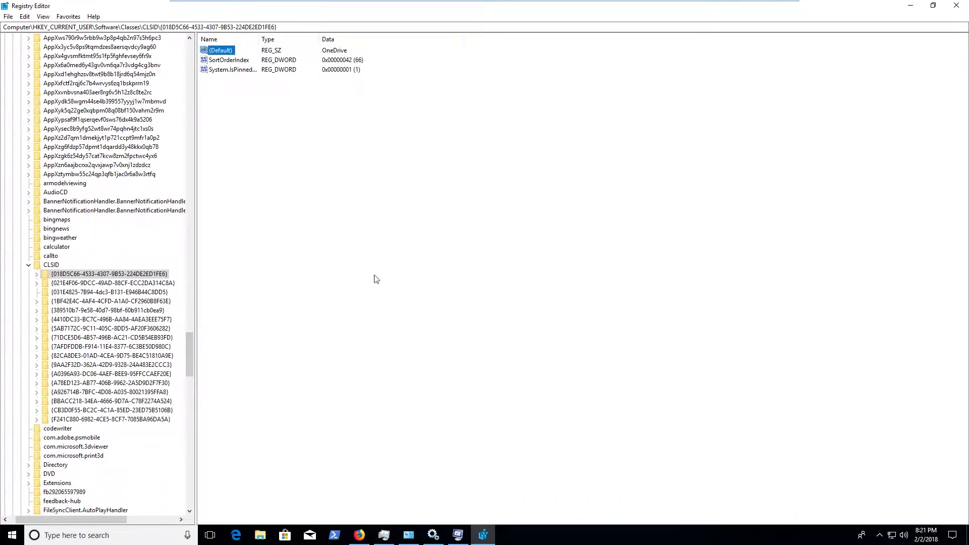
- Keep finding next matches until reaching HKEY_CURRENT_USER\Software\Microsoft\OneDrive
key("F3")
key("F3")
key("F3")
key("F3")
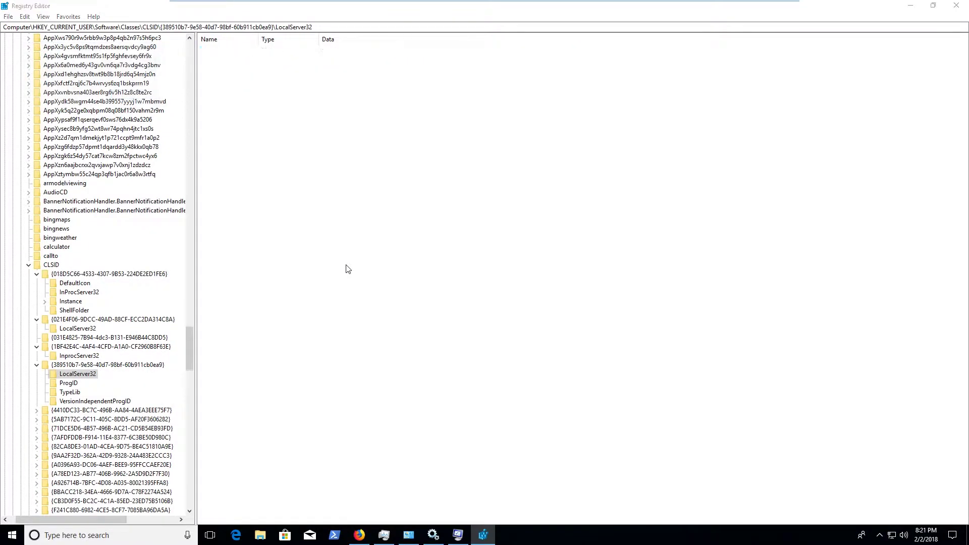
key("F3")
key("F3")
key("F3")
key("F3")
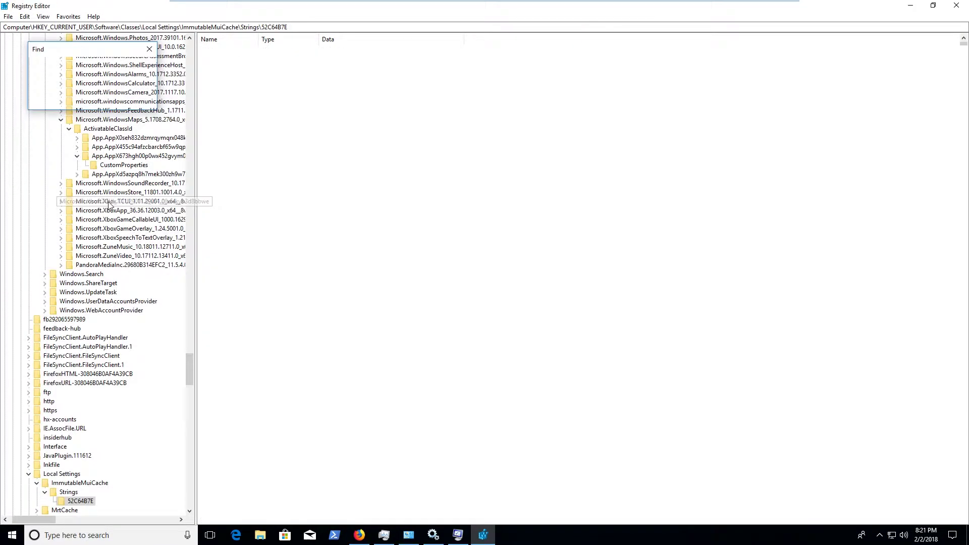
key("F3")
key("F3")
key("F3")
key("F3")
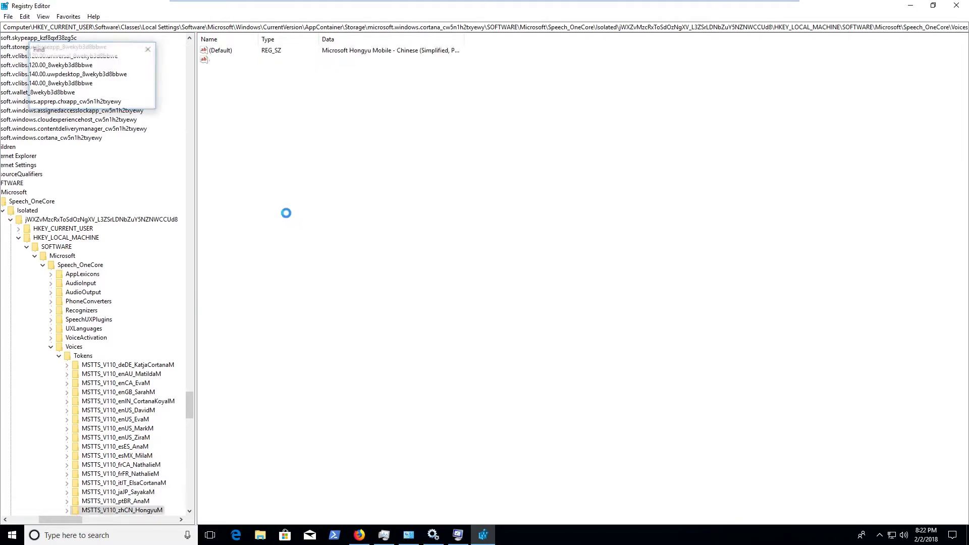
key("F3")
key("F3")
key("F3")
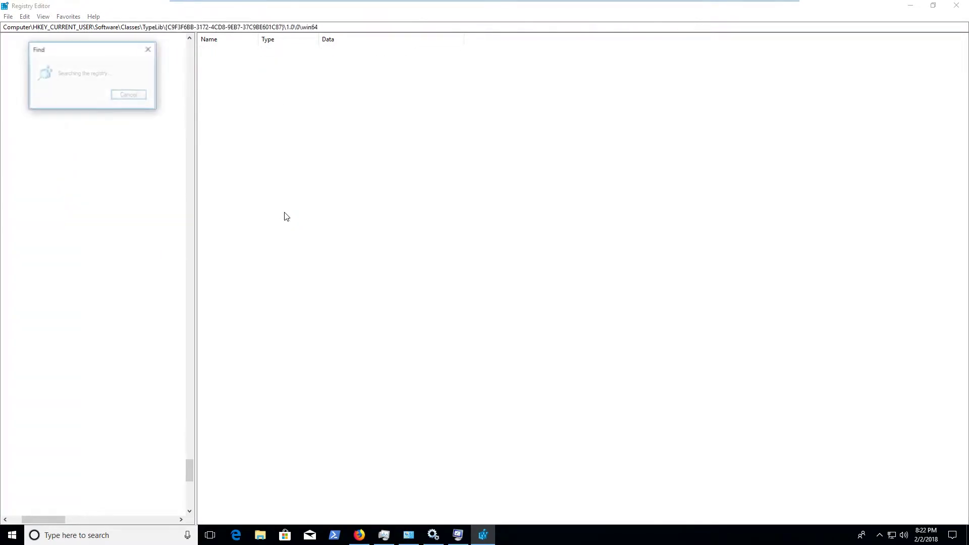
key("F3")
key("F3")
key("F3")
key("F3")
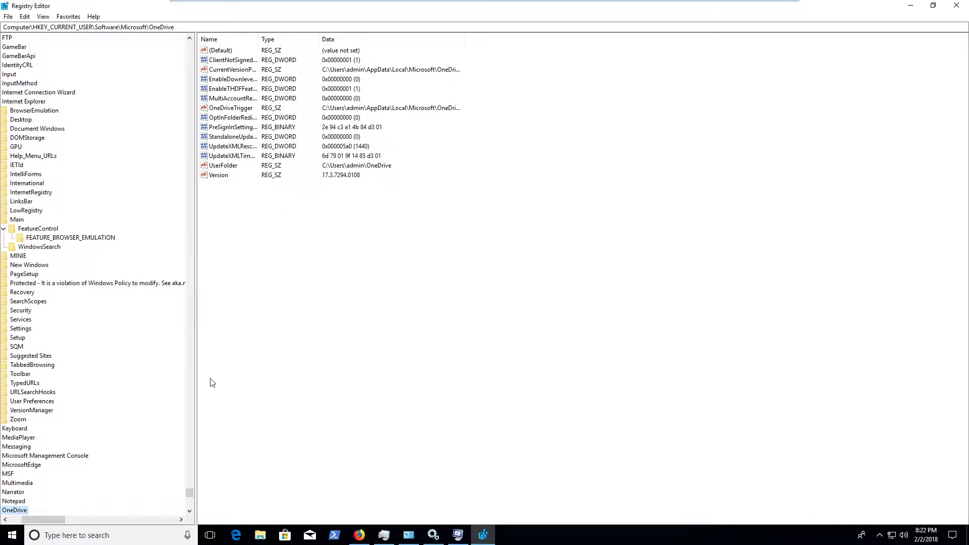
- Expand OneDrive and its Accounts key, then select Personal to see its three values
left_click_drag(36, 519, 24, 520)
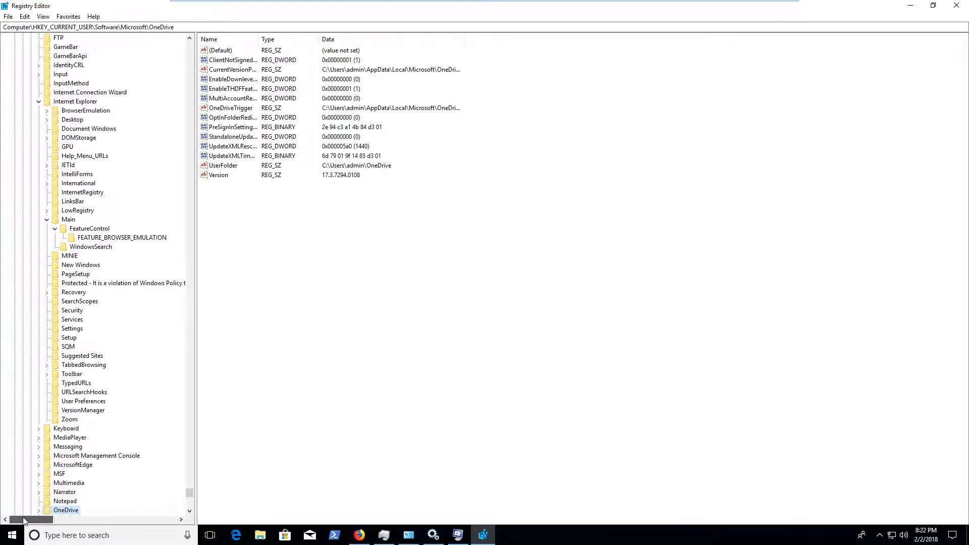
left_click(39, 510)
scroll(101, 393, "down", 6)
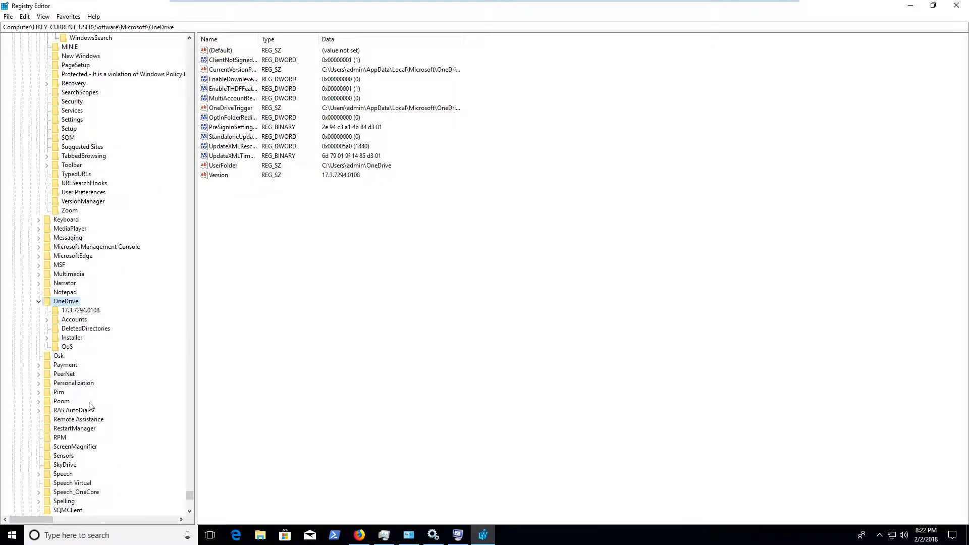
left_click(73, 320)
left_click(47, 320)
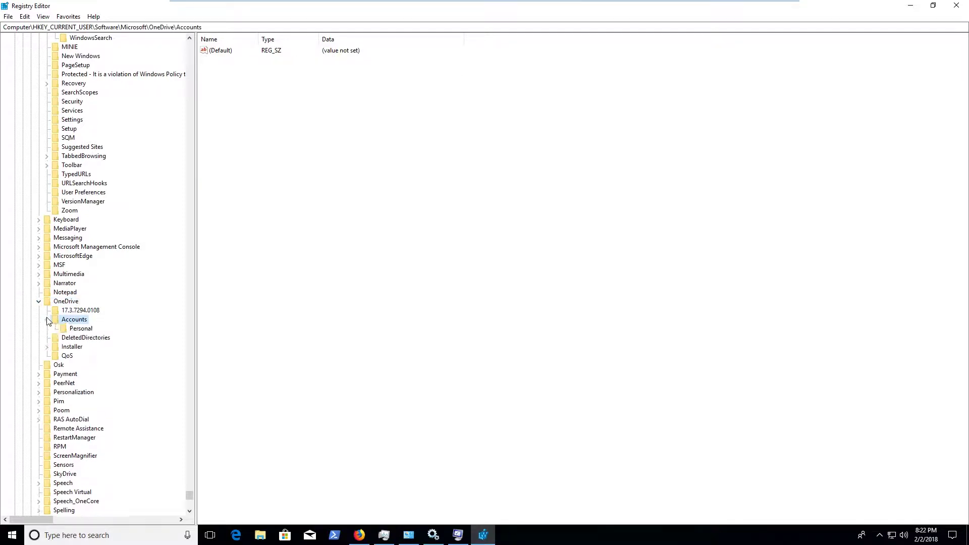
left_click(73, 329)
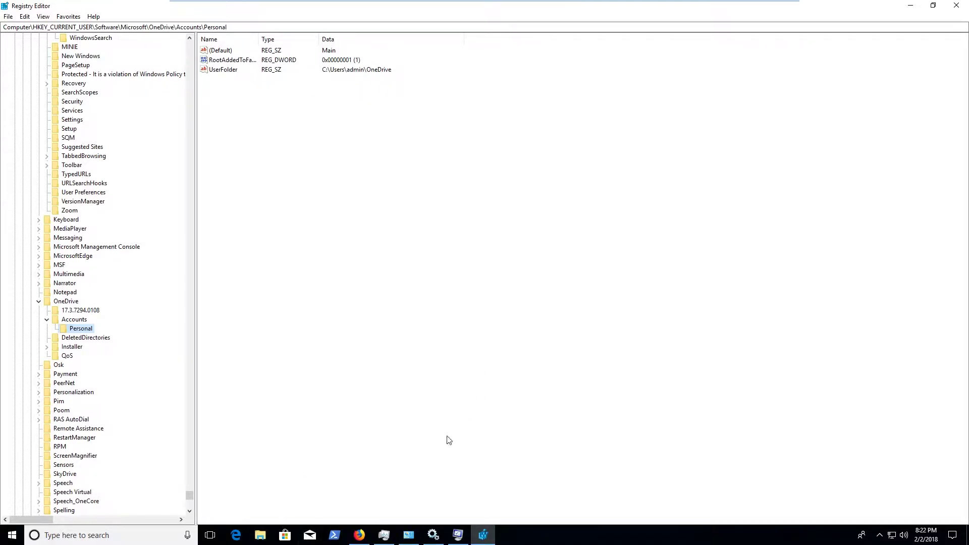
- Open File Explorer at Quick access, move it toward the centre, then return to Services
left_click(260, 536)
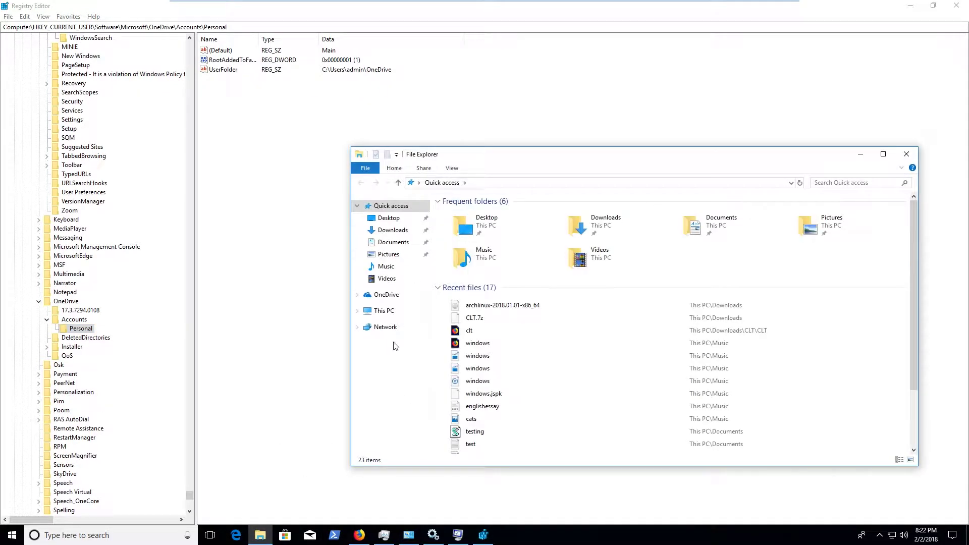
left_click_drag(591, 158, 477, 133)
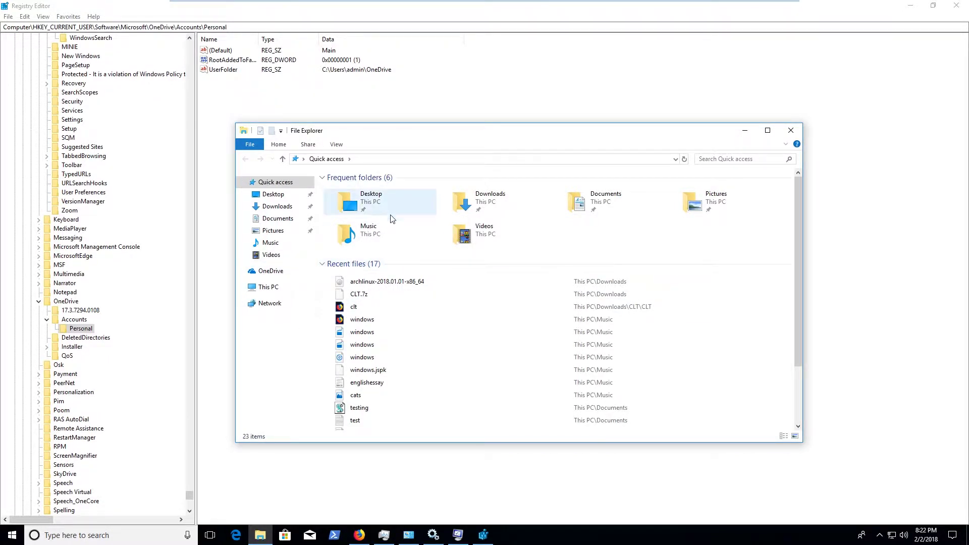
left_click(432, 535)
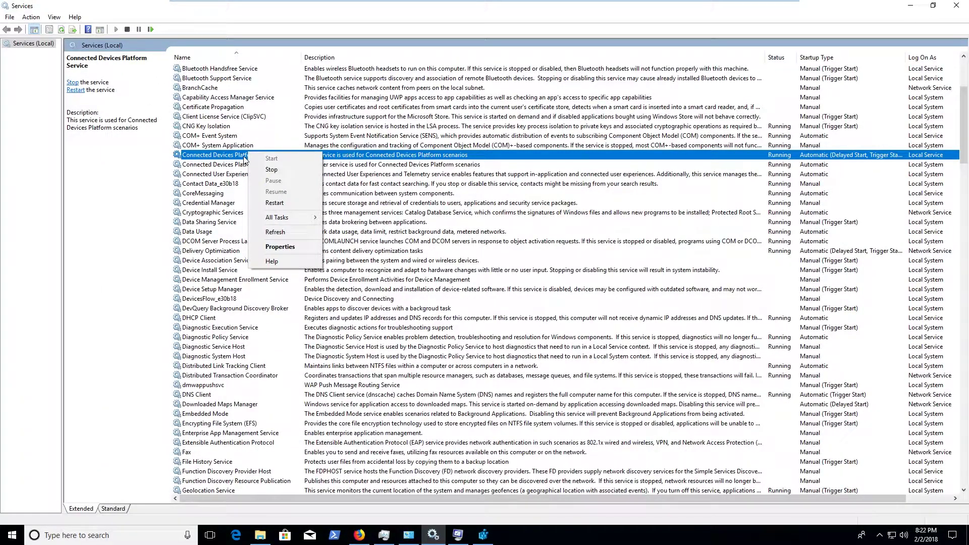
left_click(280, 246)
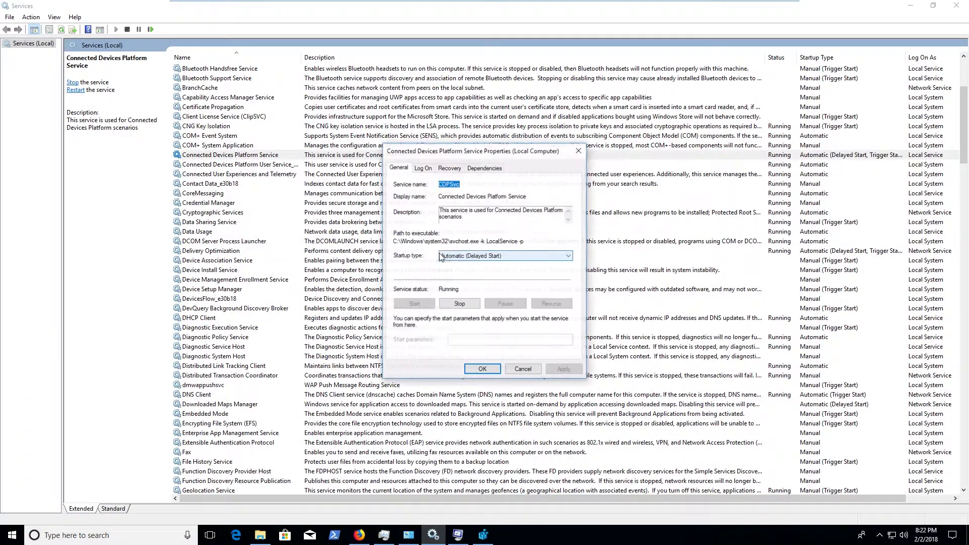
left_click(430, 169)
left_click(454, 169)
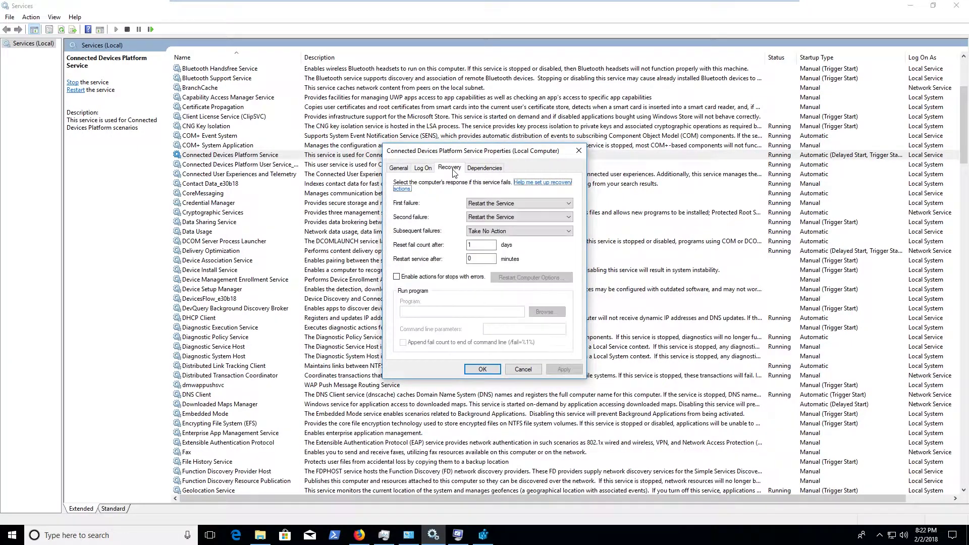
left_click(483, 168)
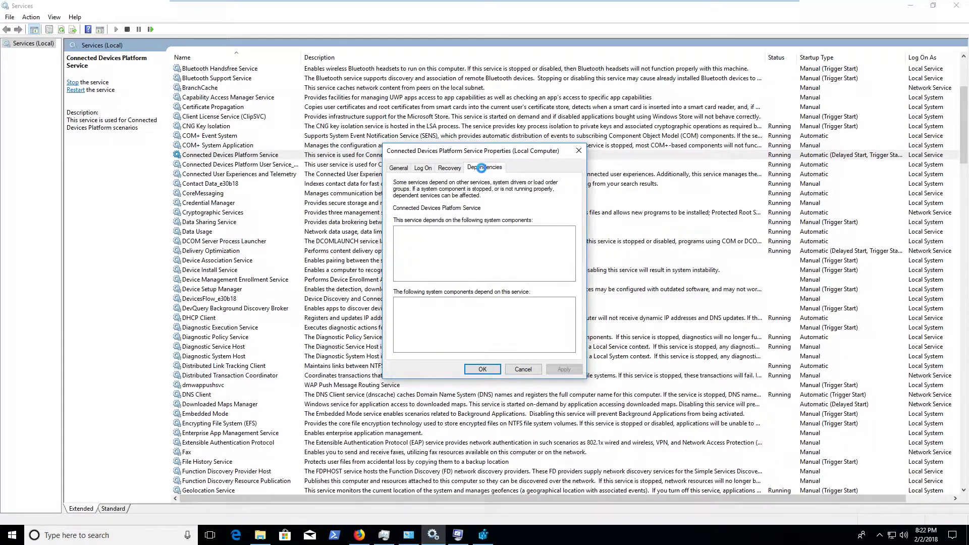
left_click(447, 169)
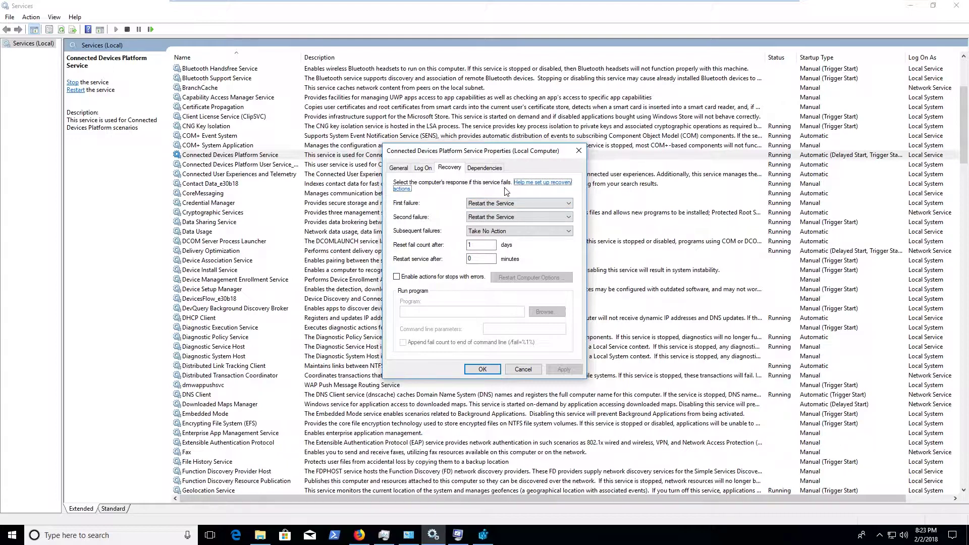
left_click(552, 201)
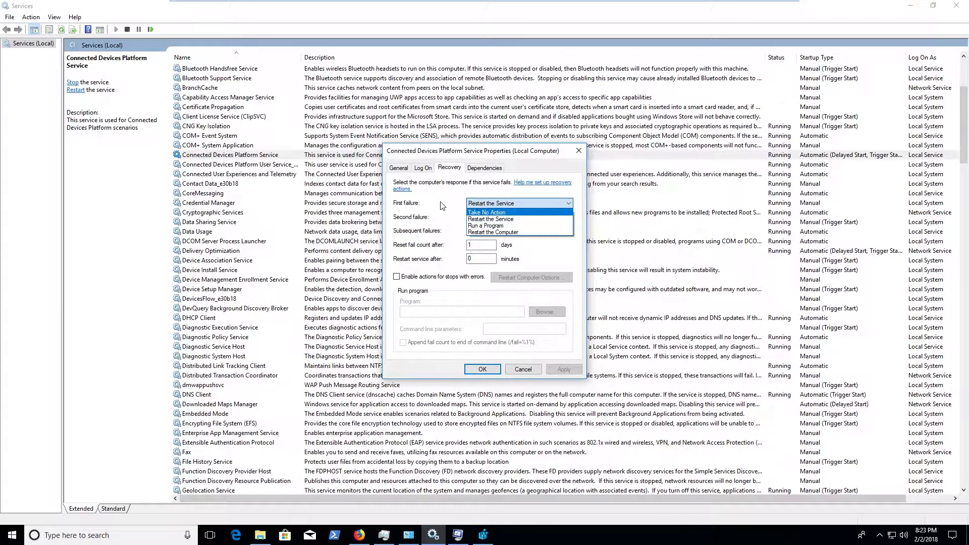
left_click(490, 219)
left_click(422, 168)
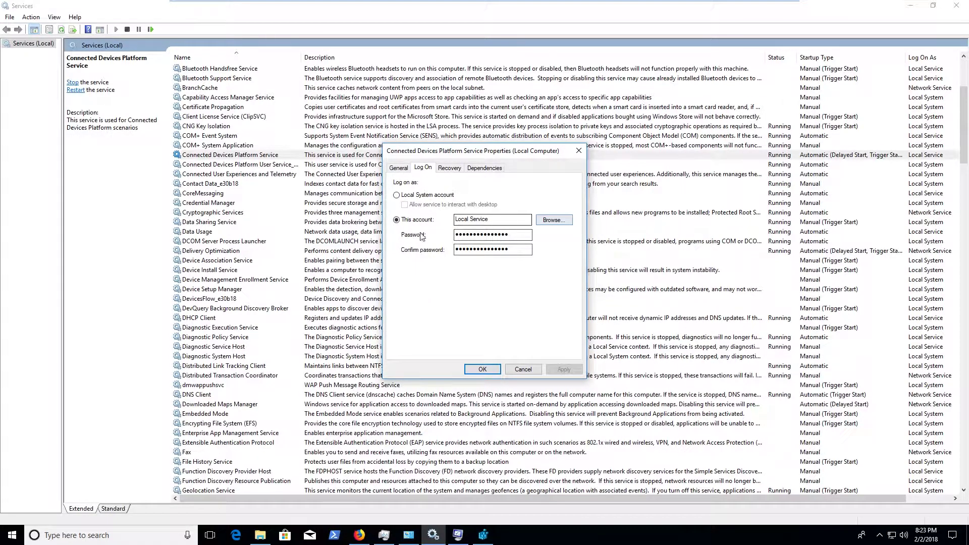
left_click(396, 170)
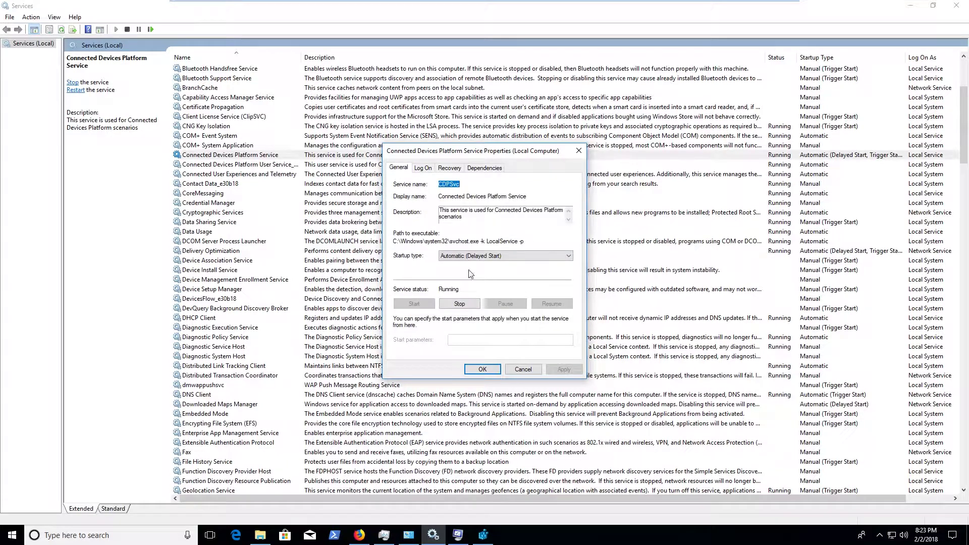
left_click(490, 256)
left_click(405, 289)
left_click(523, 369)
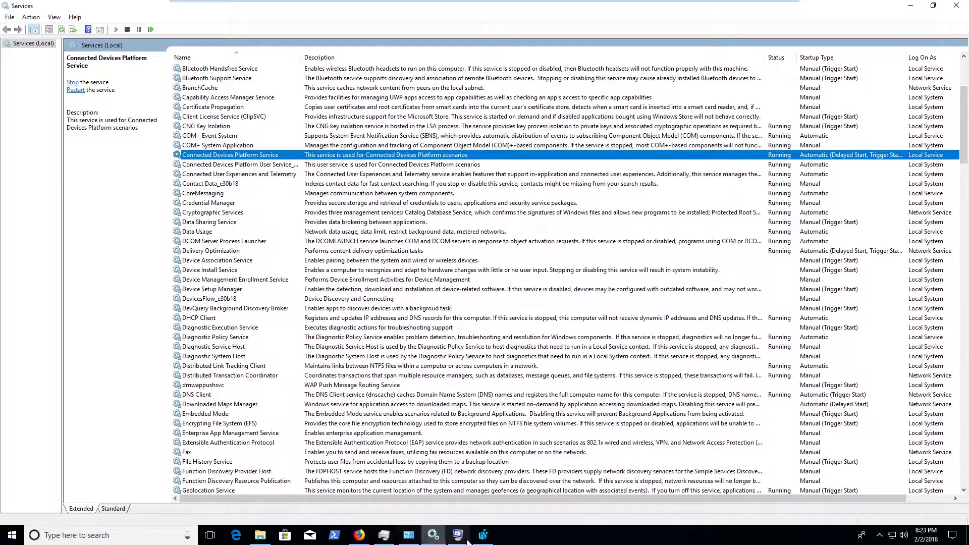
- Open File Explorer and navigate to This PC > Local Disk (C:)
left_click(266, 542)
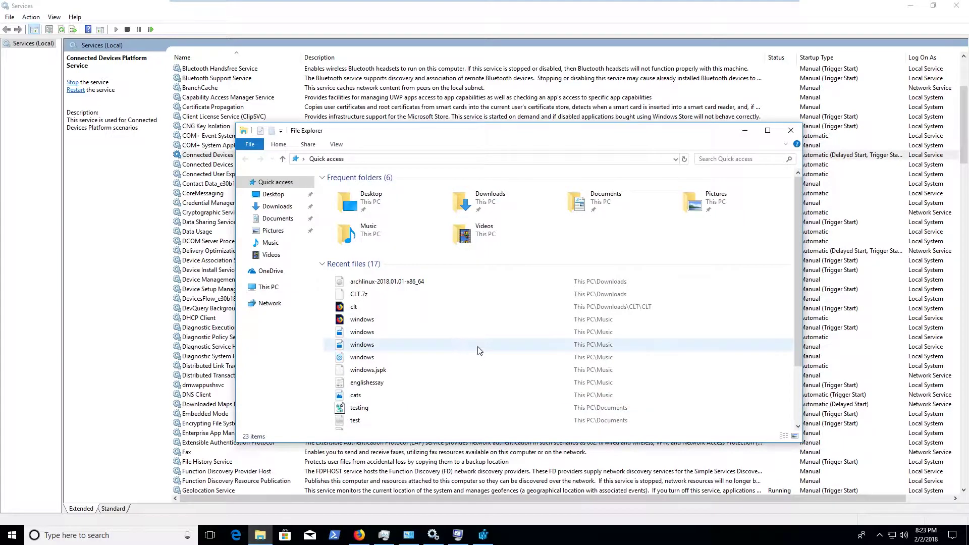
left_click(281, 287)
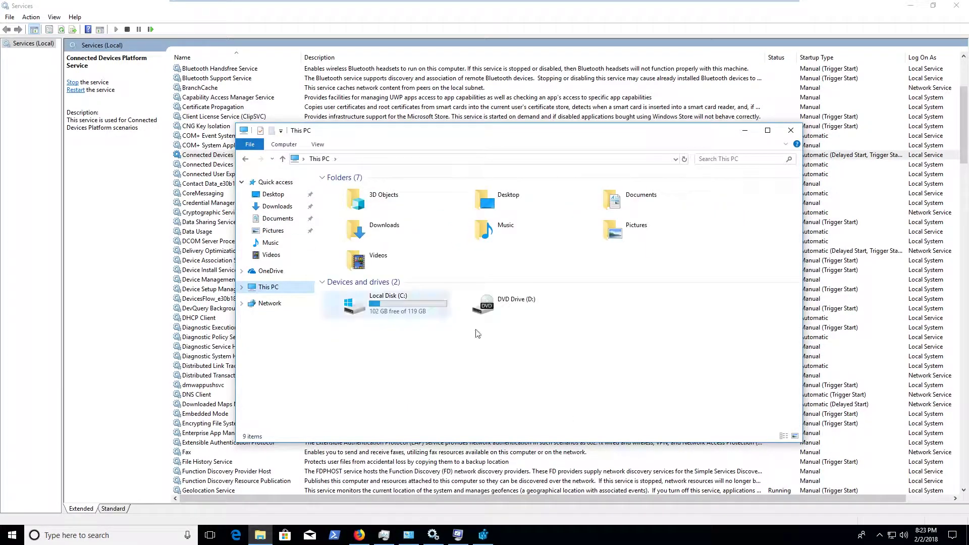
left_click(406, 306)
double_click(407, 304)
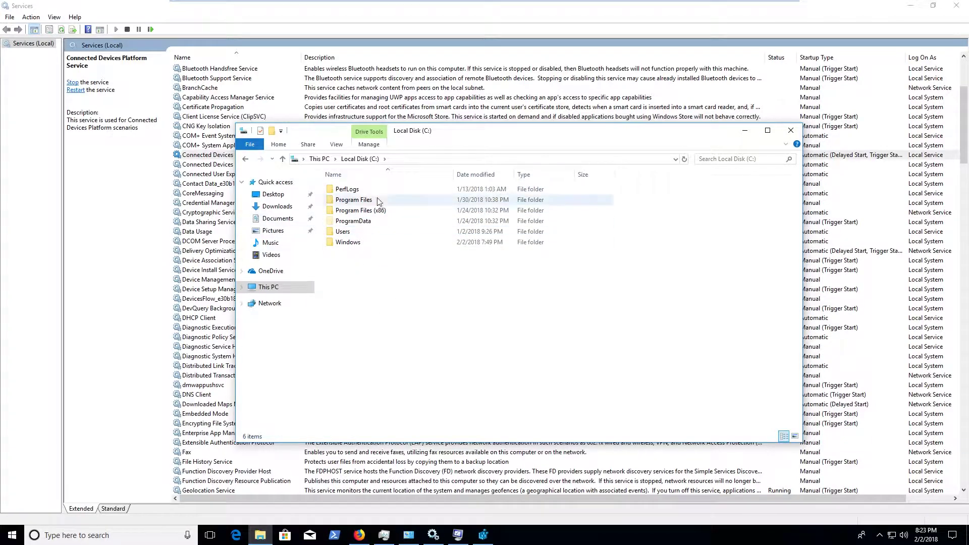
- Browse Program Files (x86), including Windows Multimedia Platform, and then Program Files
double_click(389, 211)
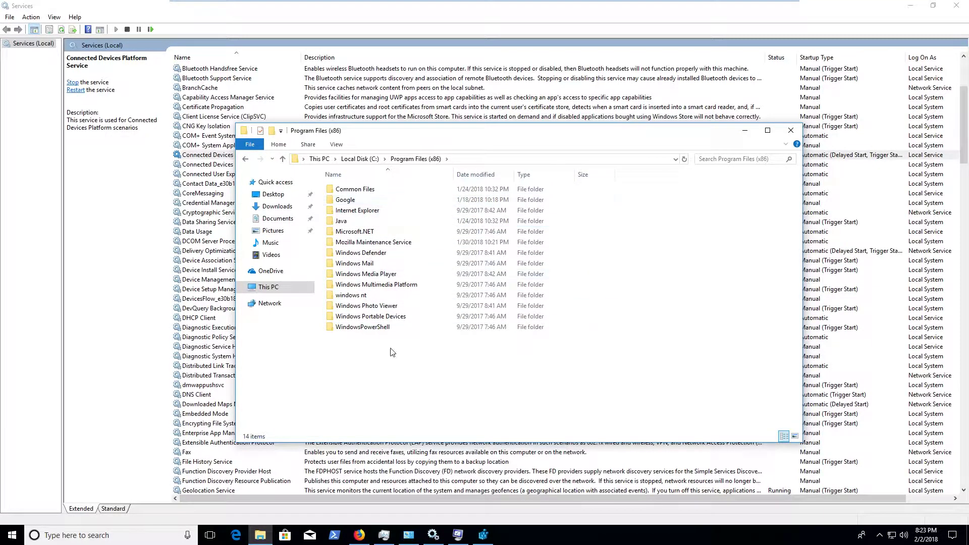
double_click(401, 284)
key("alt+Left")
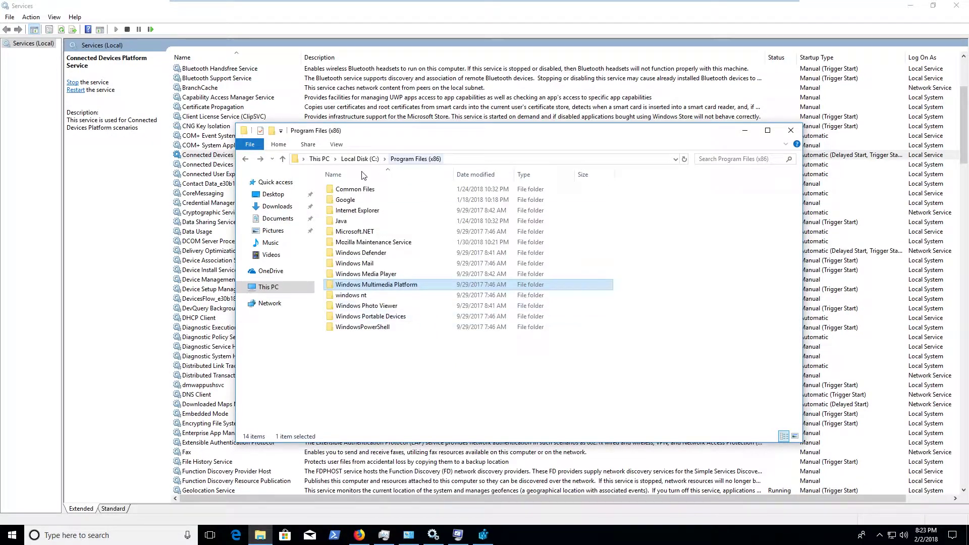
key("alt+Left")
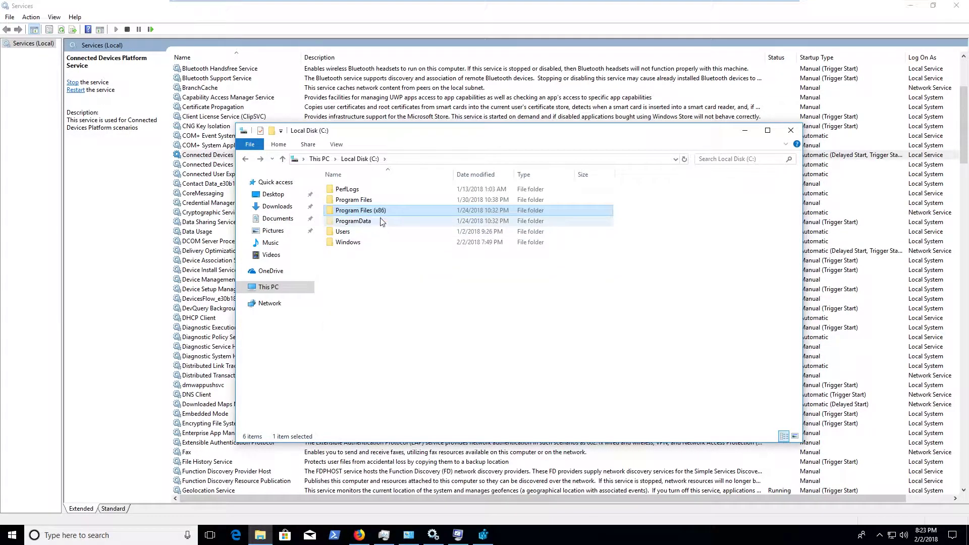
double_click(389, 204)
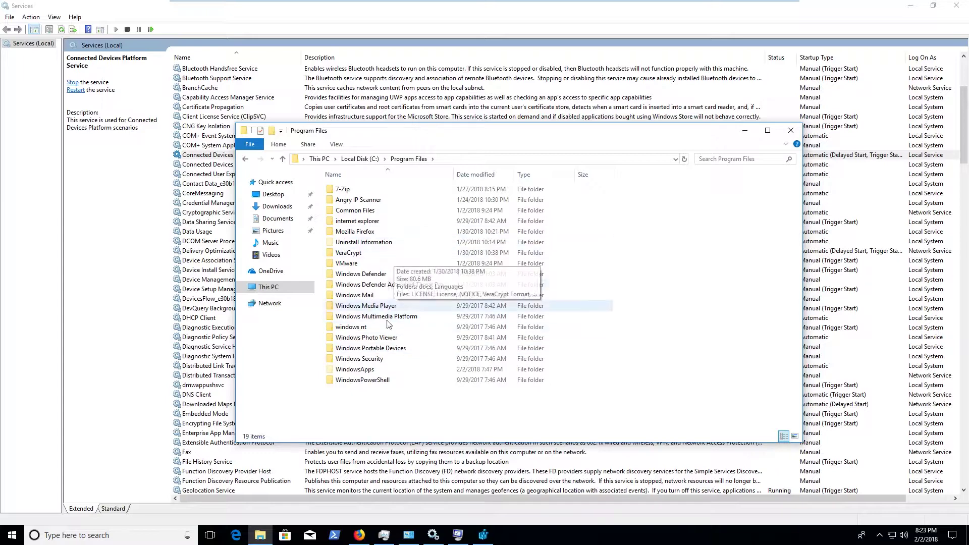
key("alt+Left")
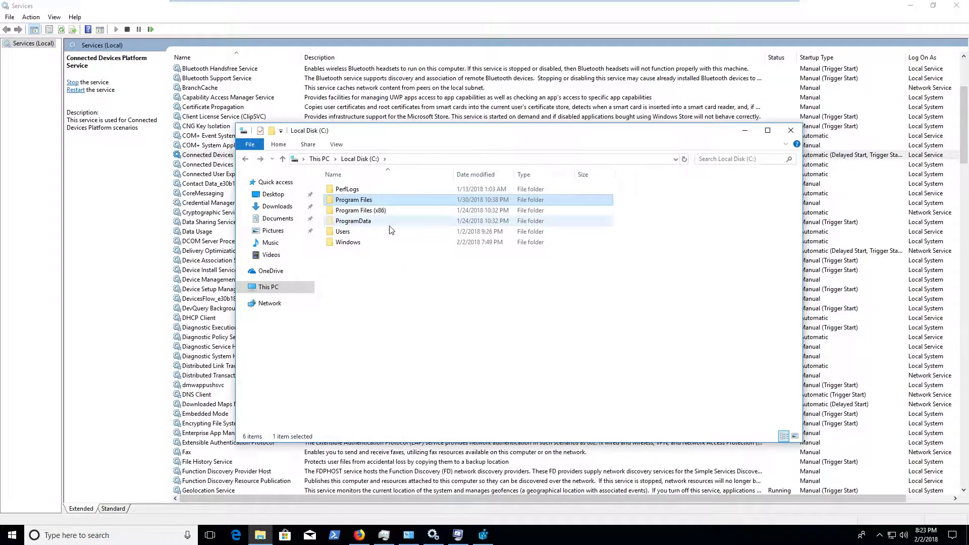
- Open the Users folder and then the admin user folder
left_click(360, 235)
double_click(360, 234)
double_click(367, 190)
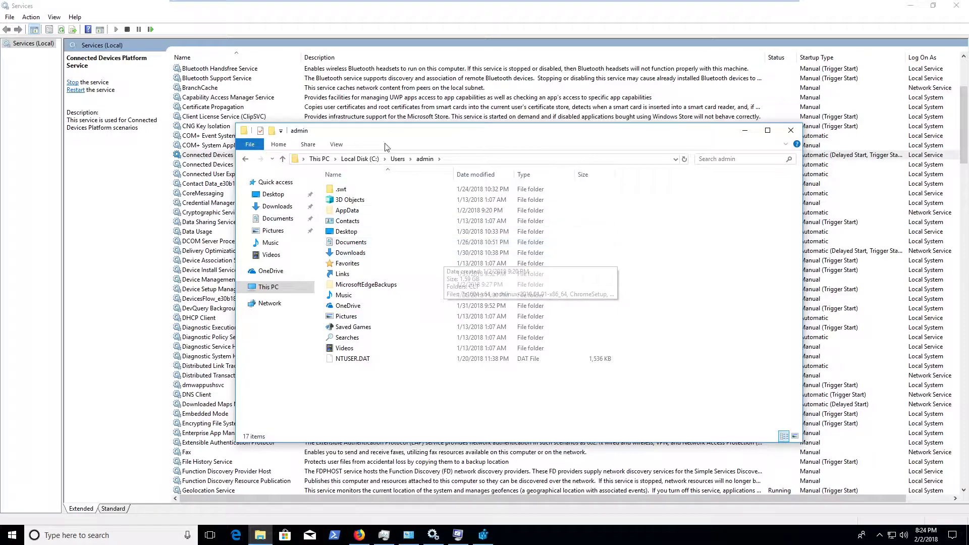
- Open Folder Options from the File Explorer View tab's Options menu and move it aside
left_click(336, 145)
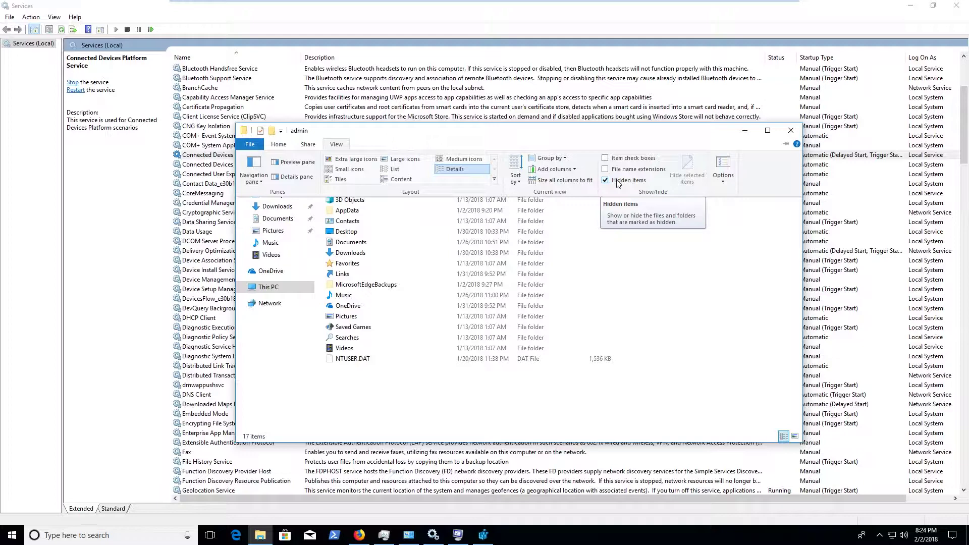
left_click(723, 179)
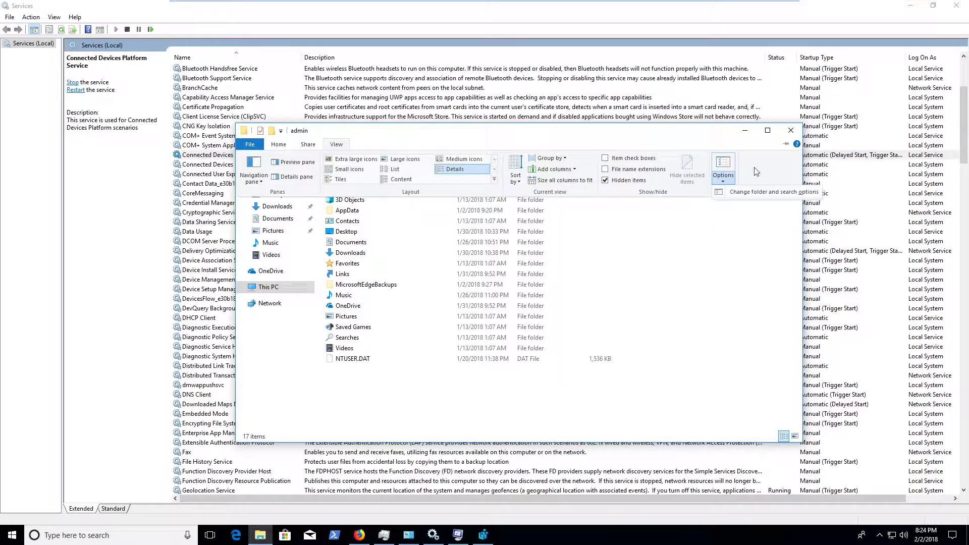
left_click(769, 192)
left_click_drag(332, 192, 394, 182)
- Search 'folder option', close the duplicate window, and view Folder Options' View settings with hidden items shown
key("super")
type("folder option")
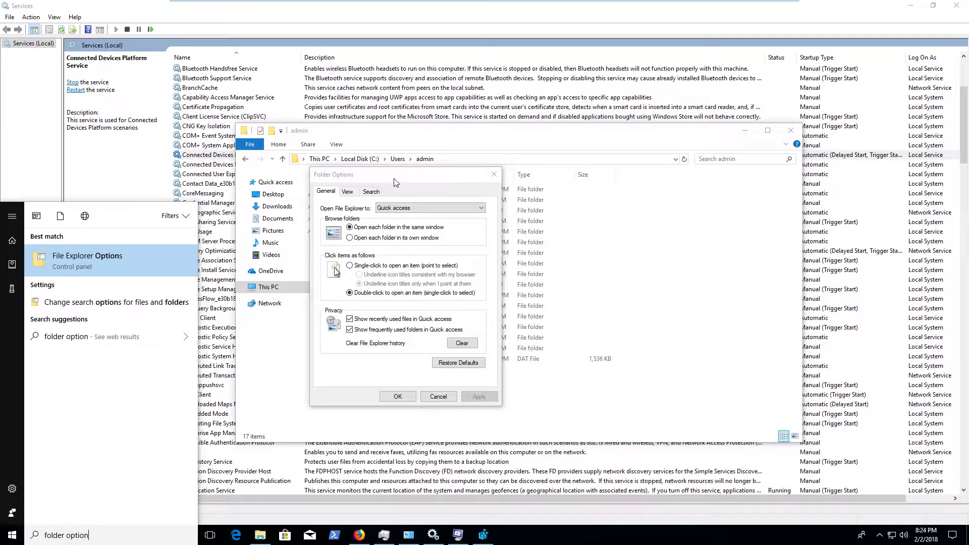
key("Return")
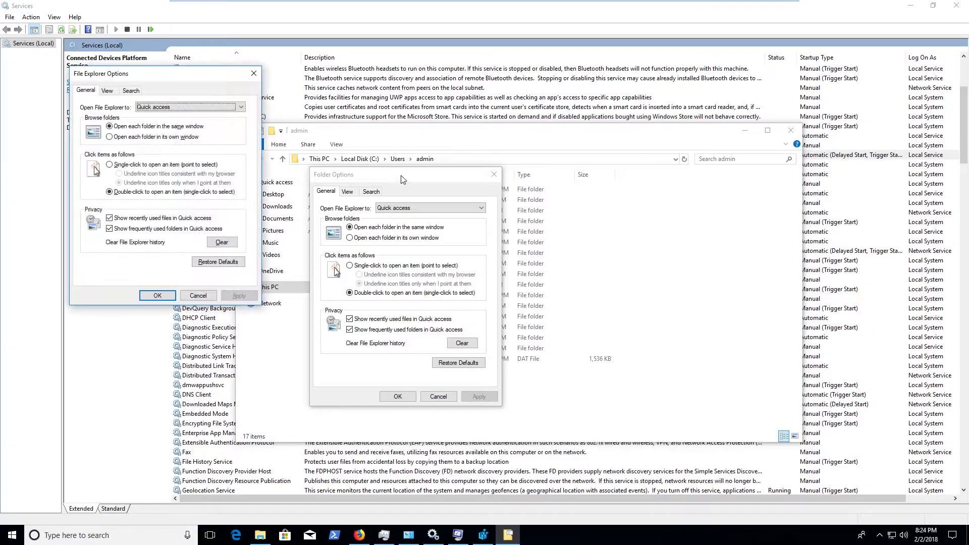
left_click(254, 76)
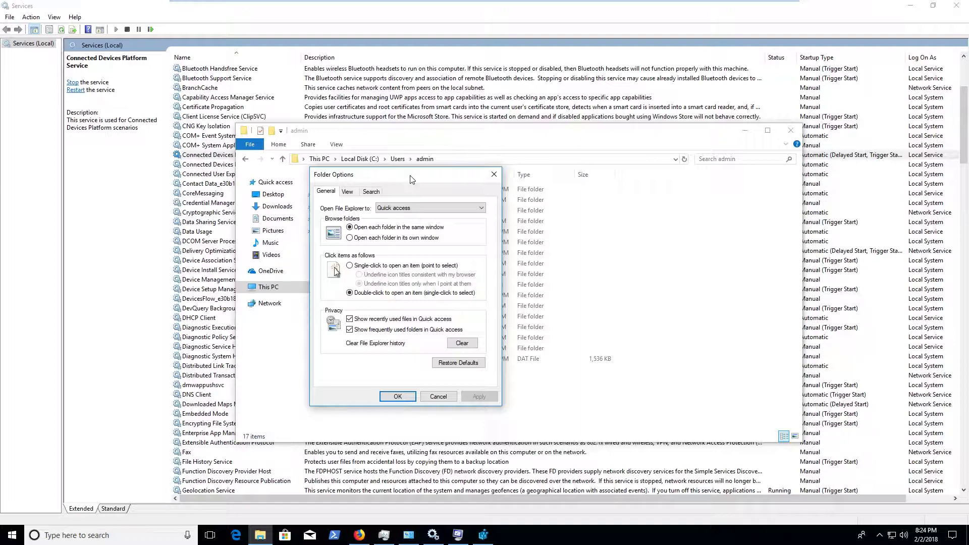
left_click_drag(411, 178, 457, 170)
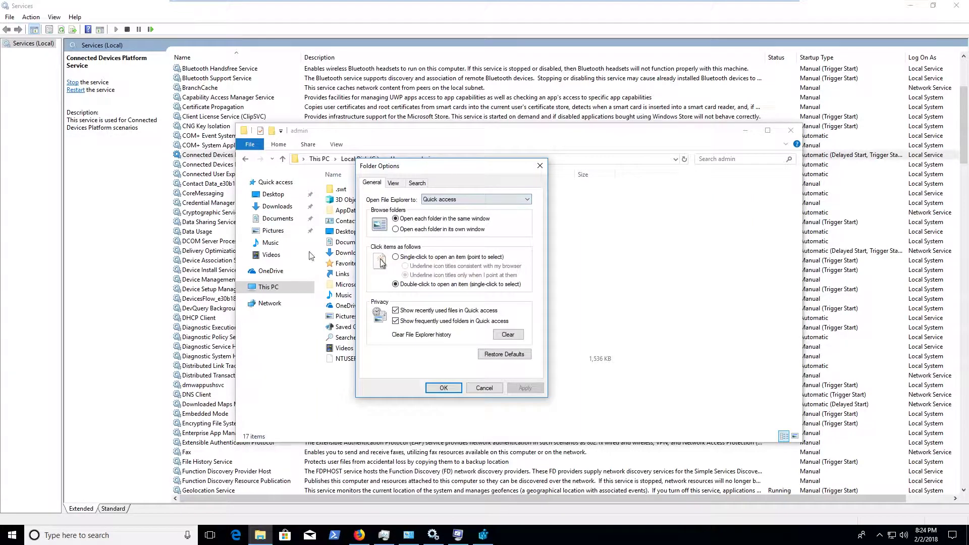
left_click(393, 183)
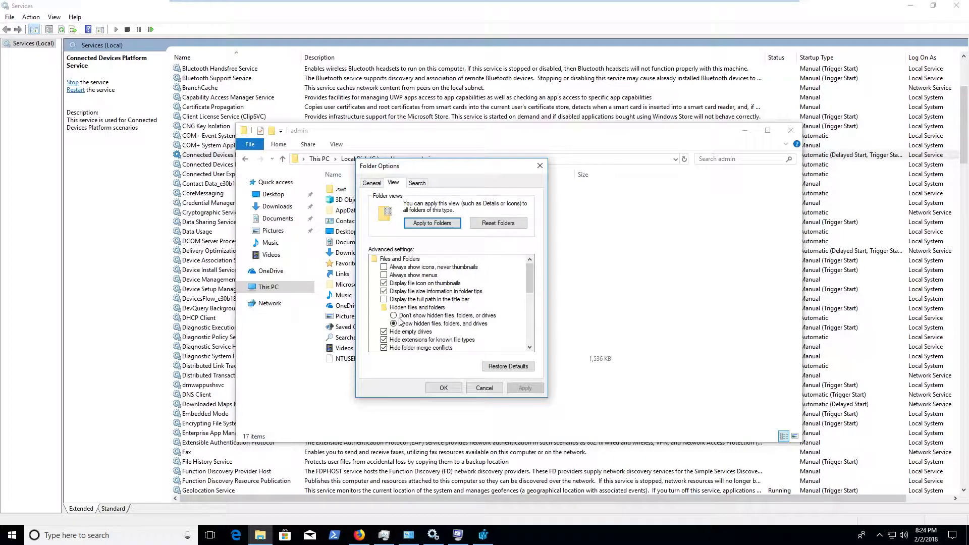
- Apply the folder options and view the now-visible hidden ProgramData folder on C:
left_click(450, 393)
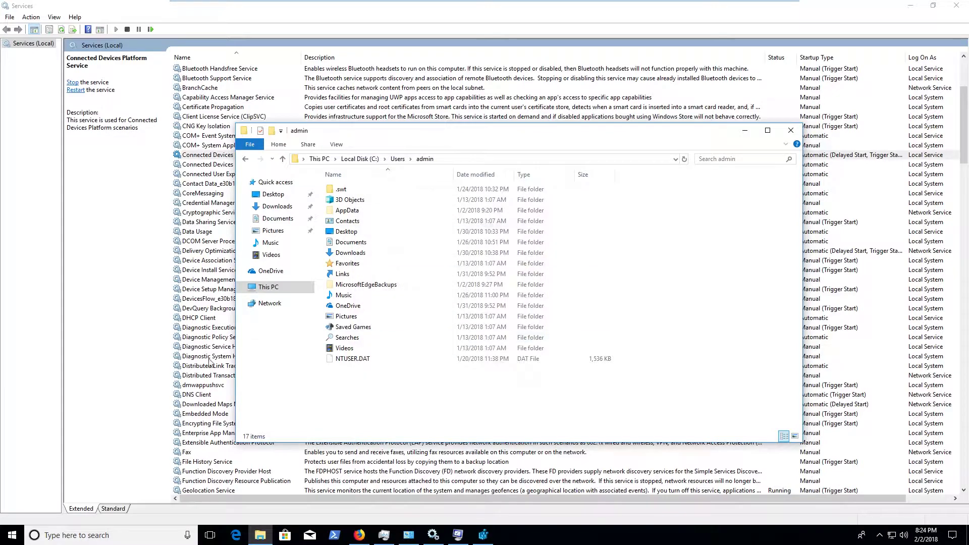
left_click(359, 159)
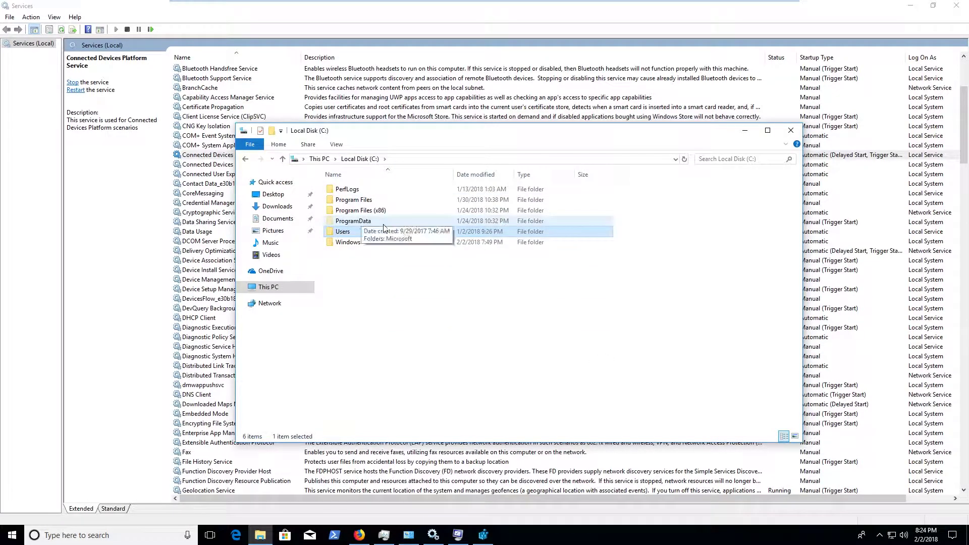
double_click(354, 220)
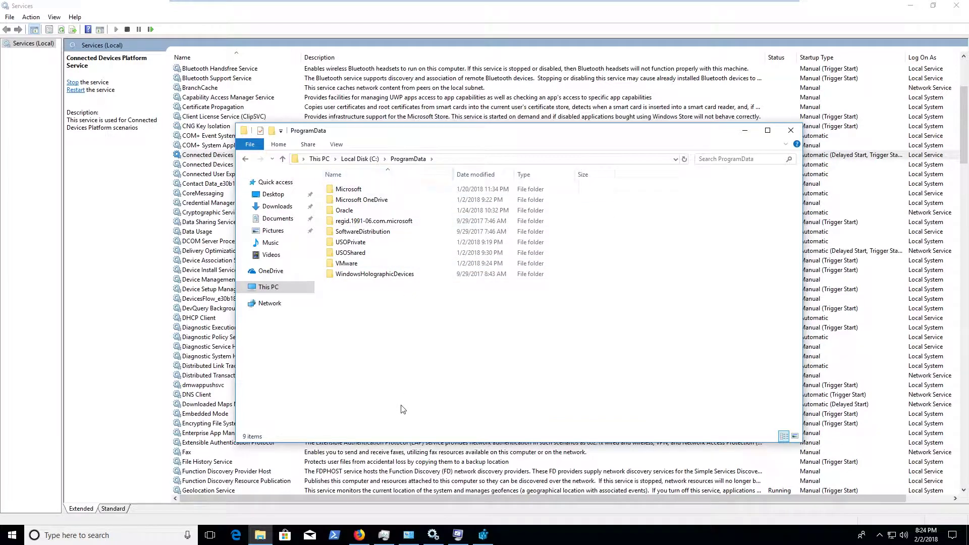
key("alt+Left")
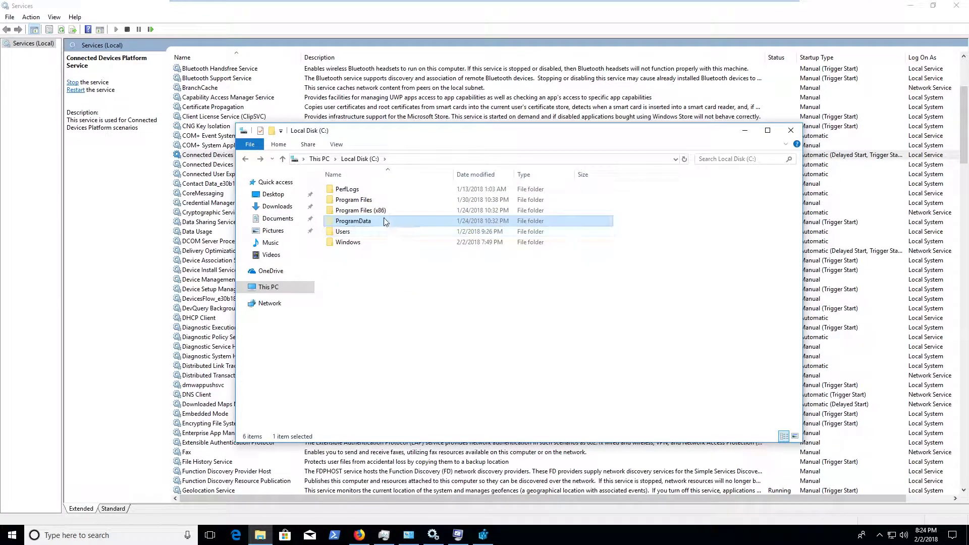
- Browse the admin user's AppData Roaming, Local and LocalLow folders
double_click(379, 233)
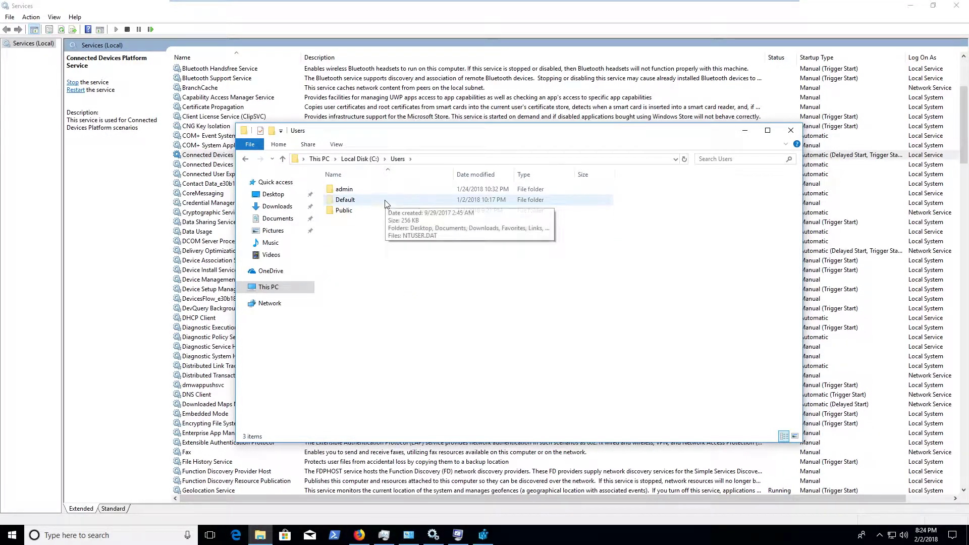
double_click(367, 187)
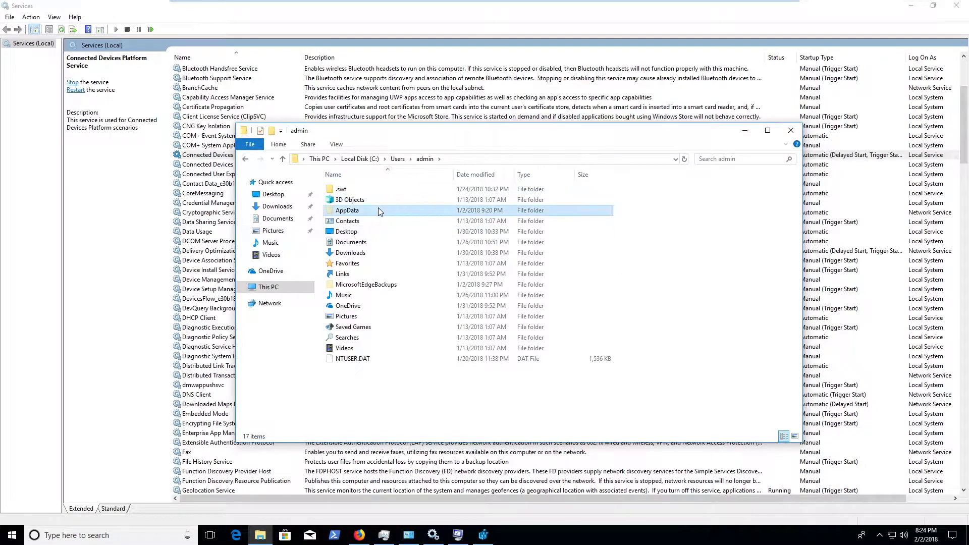
double_click(378, 207)
double_click(372, 210)
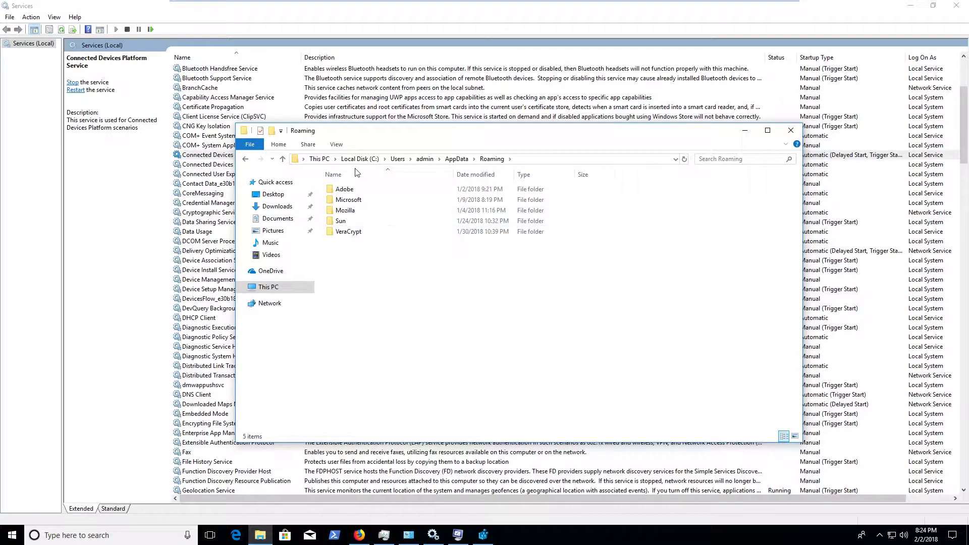
key("BackSpace")
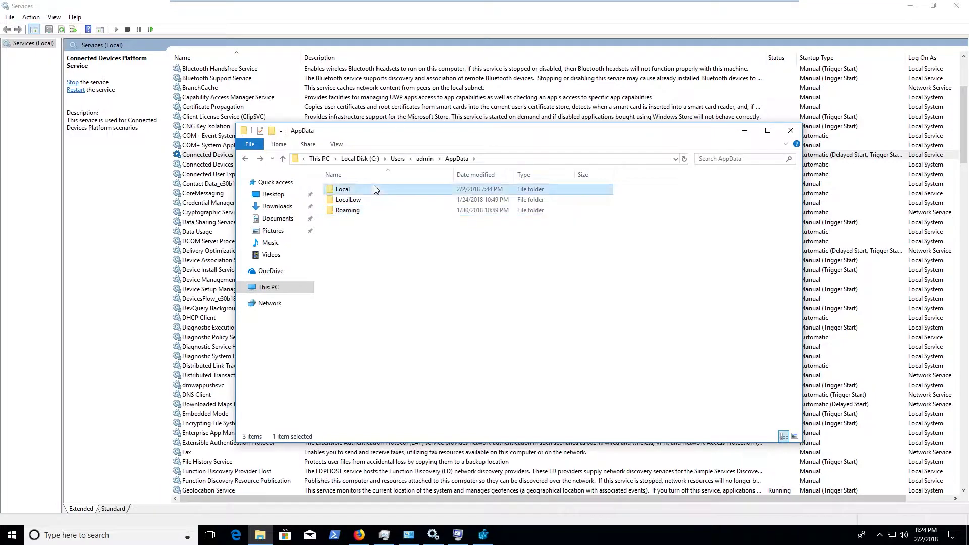
double_click(374, 187)
key("BackSpace")
key("Down")
key("Return")
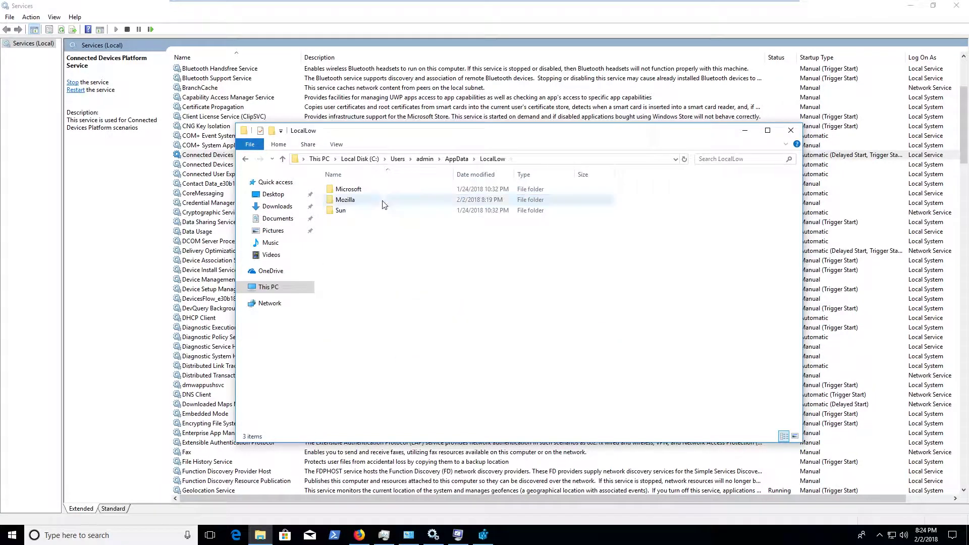
key("BackSpace")
key("BackSpace")
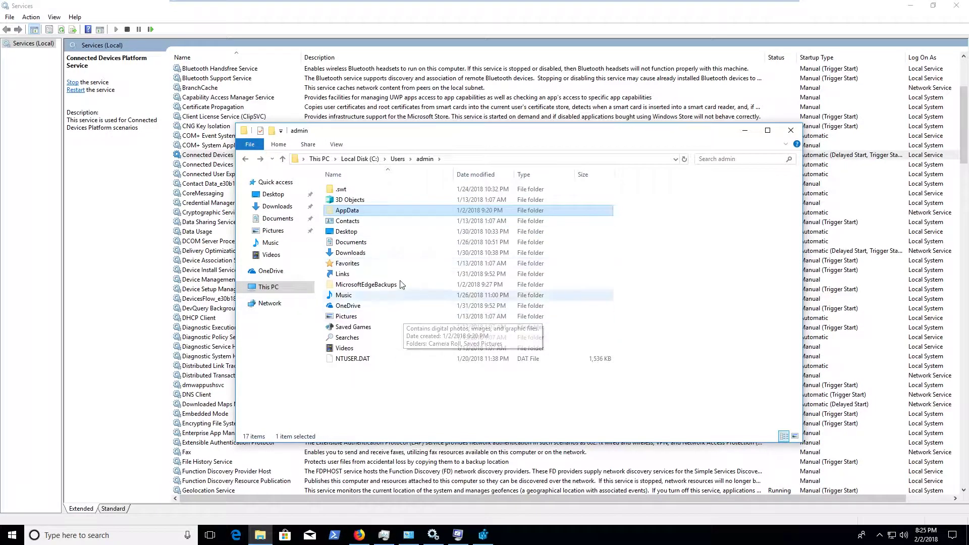
key("BackSpace")
- Browse the Default profile's AppData\Roaming and the Public folder, ending at Local Disk (C:)
key("Down")
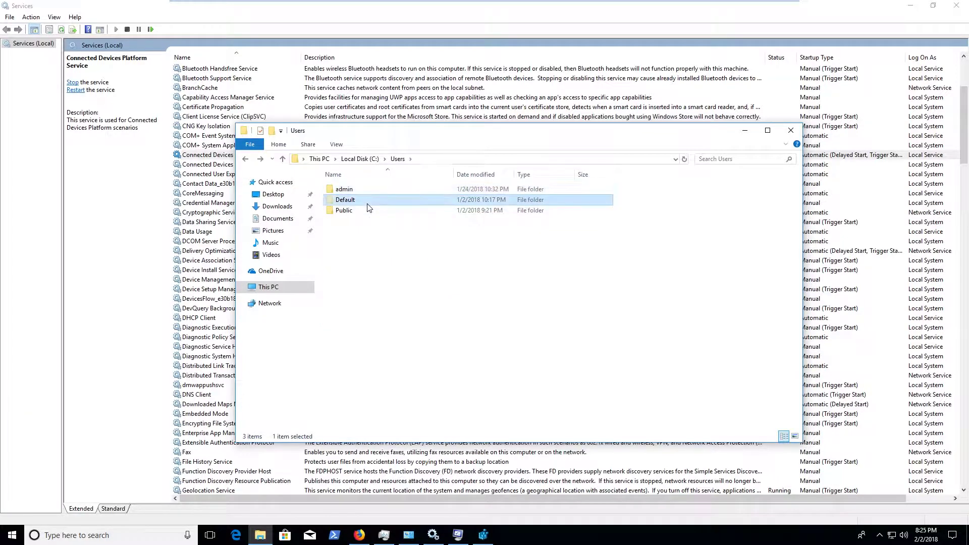
key("Return")
double_click(388, 194)
double_click(388, 203)
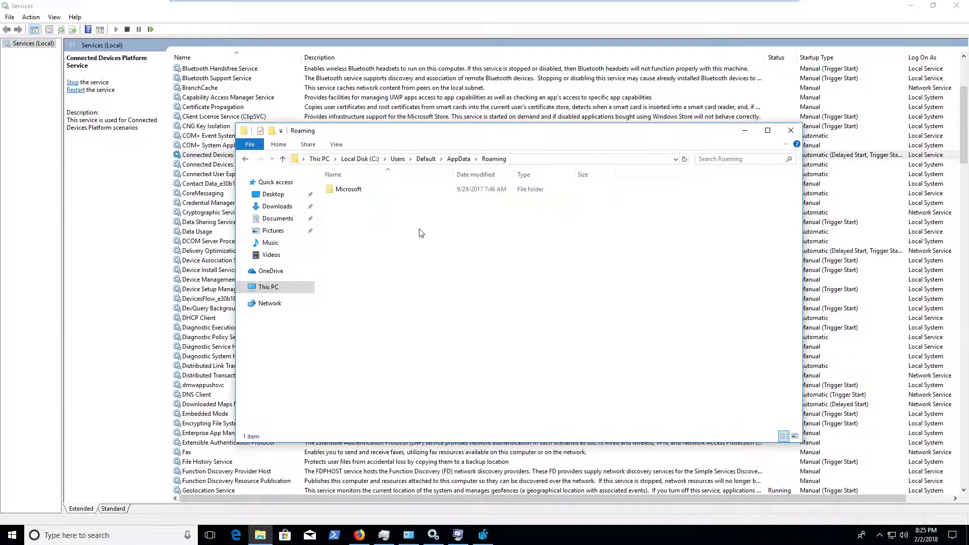
key("BackSpace")
key("BackSpace")
key("BackSpace")
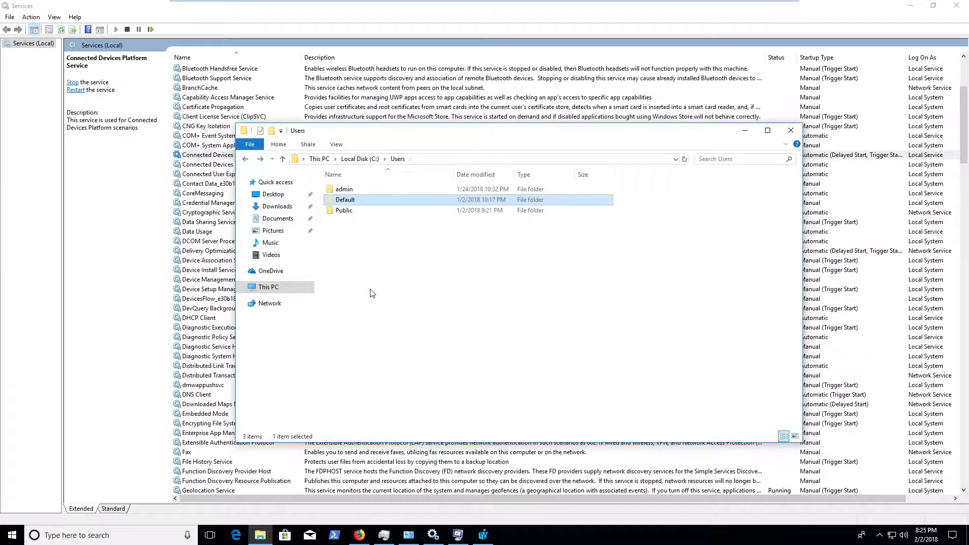
double_click(349, 211)
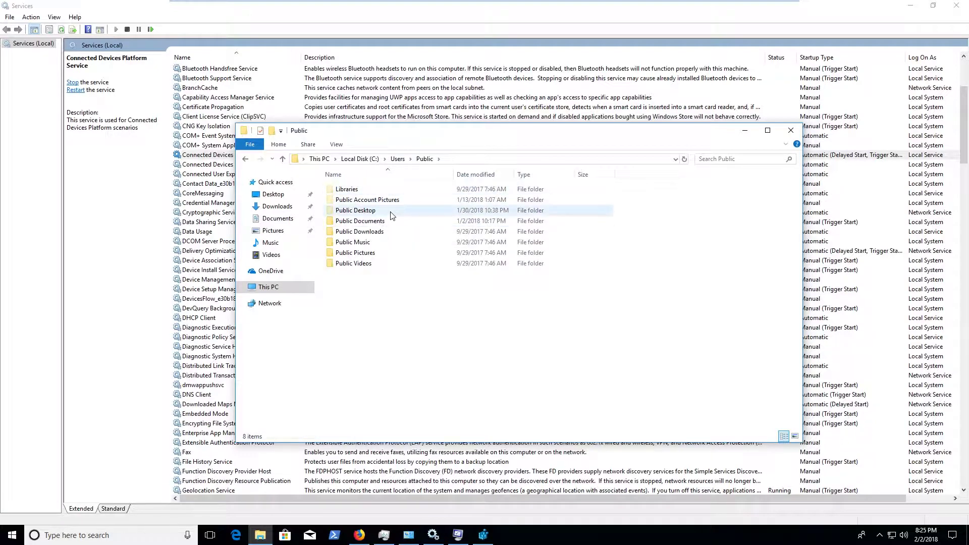
key("BackSpace")
key("BackSpace")
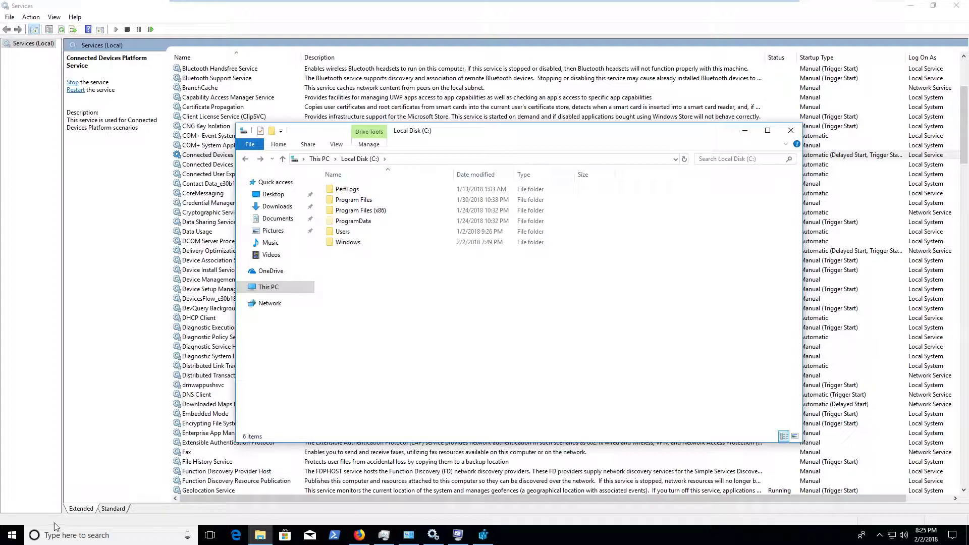
key("super")
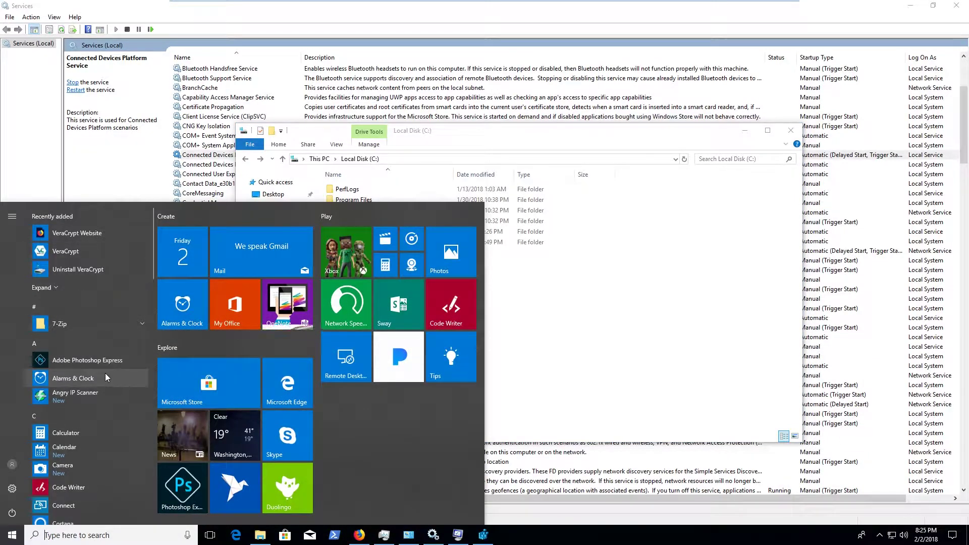
scroll(103, 376, "down", 10)
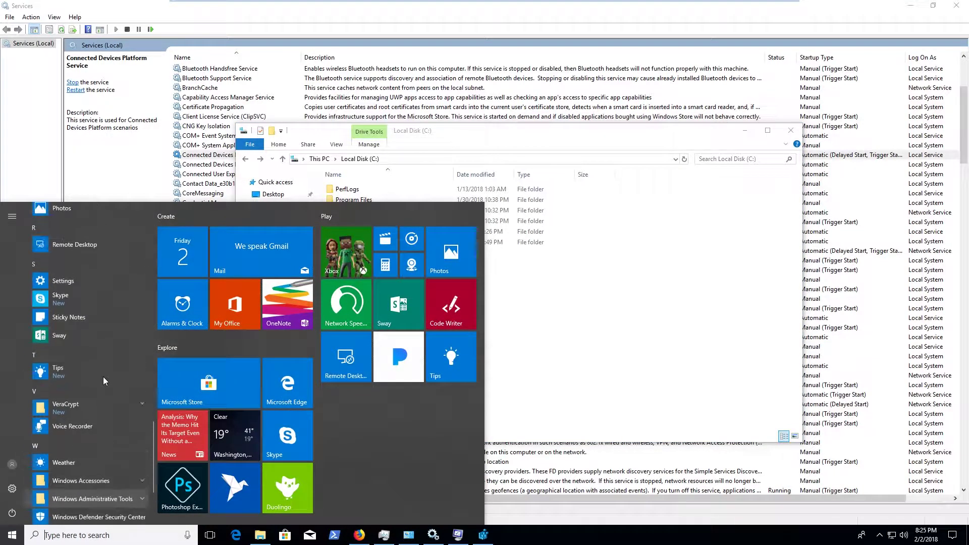
scroll(103, 376, "up", 1)
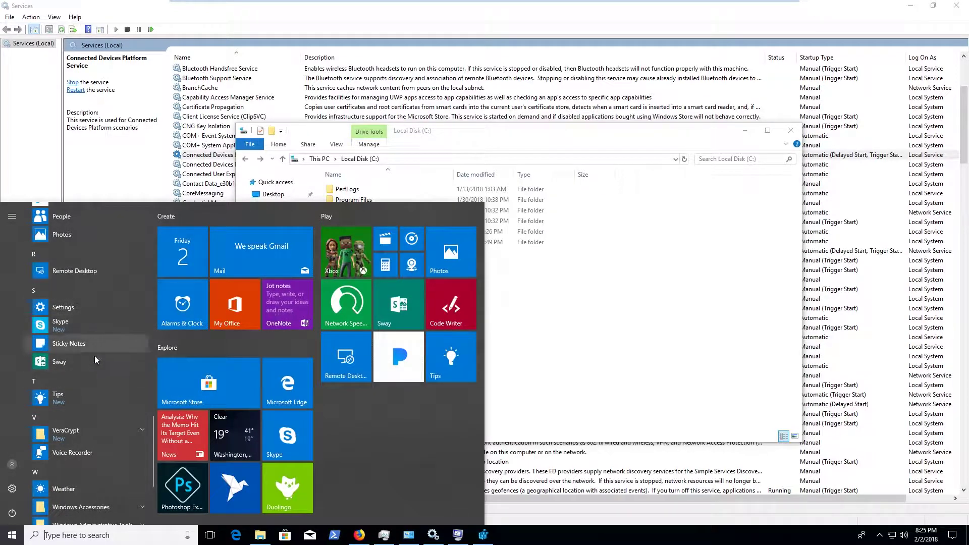
scroll(85, 394, "down", 3)
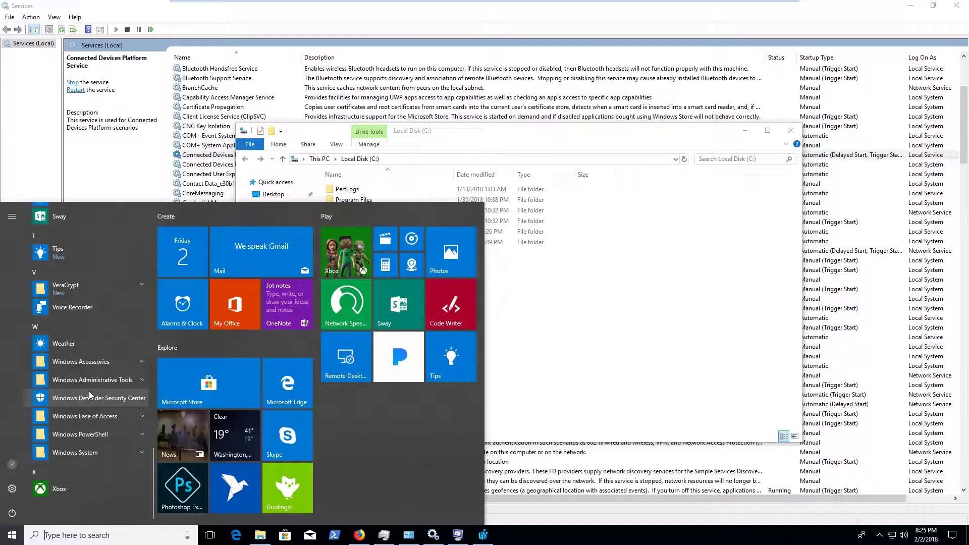
scroll(101, 353, "up", 4)
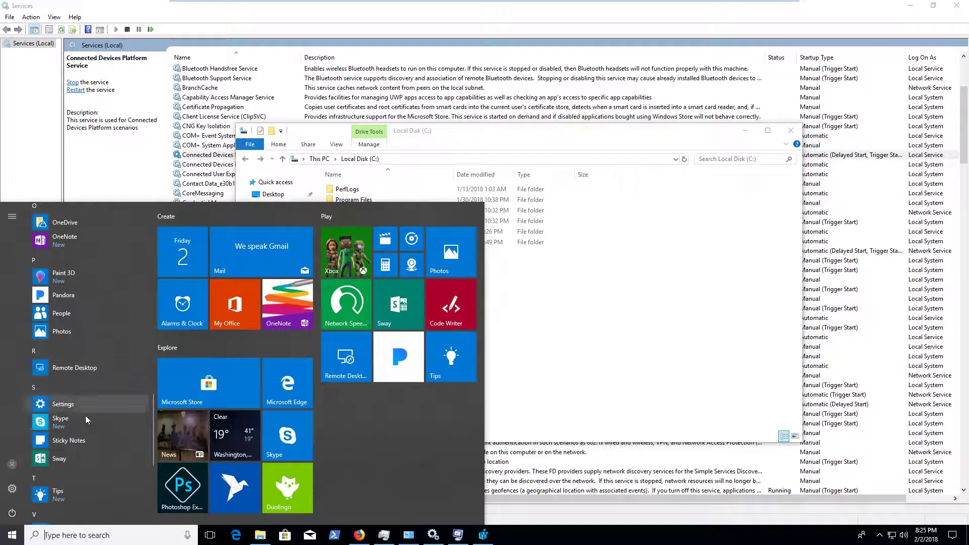
scroll(87, 420, "down", 2)
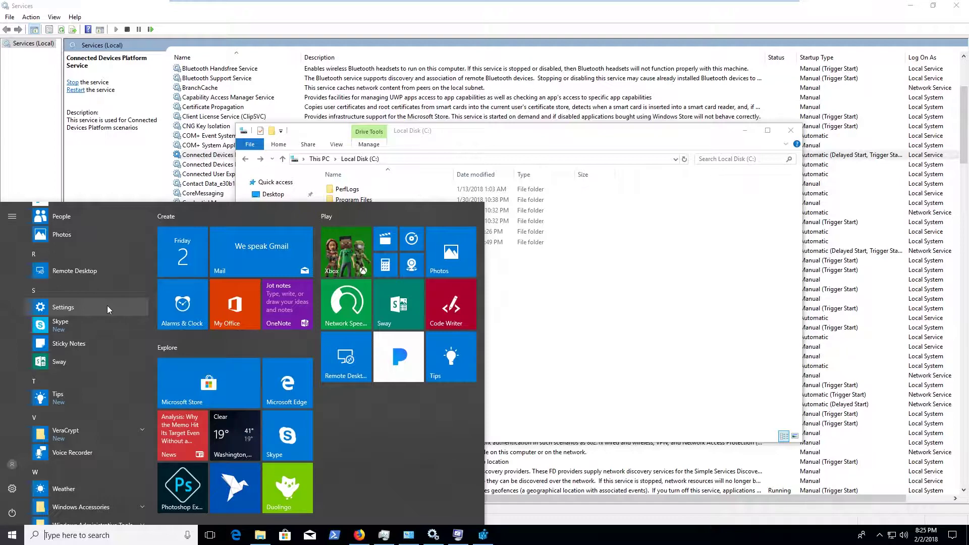
right_click(108, 307)
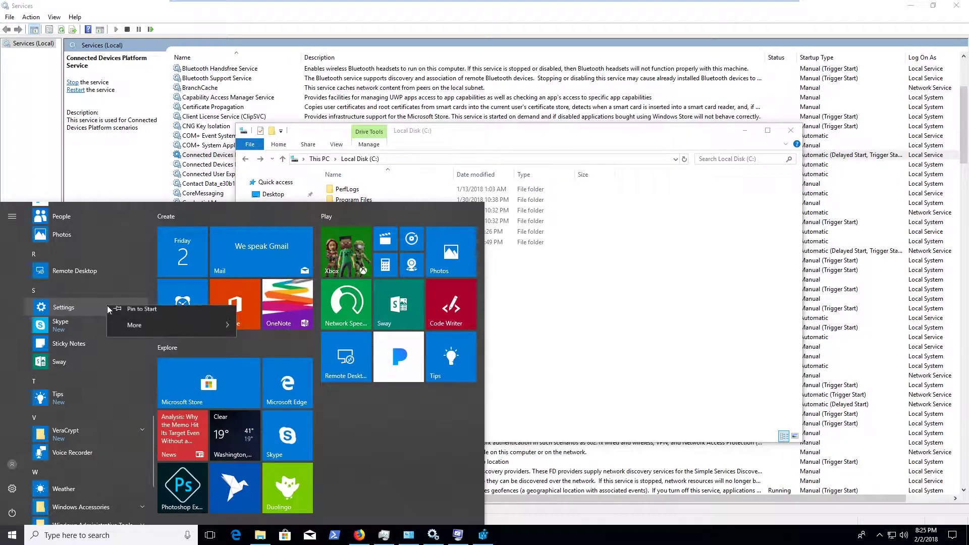
mouse_move(168, 329)
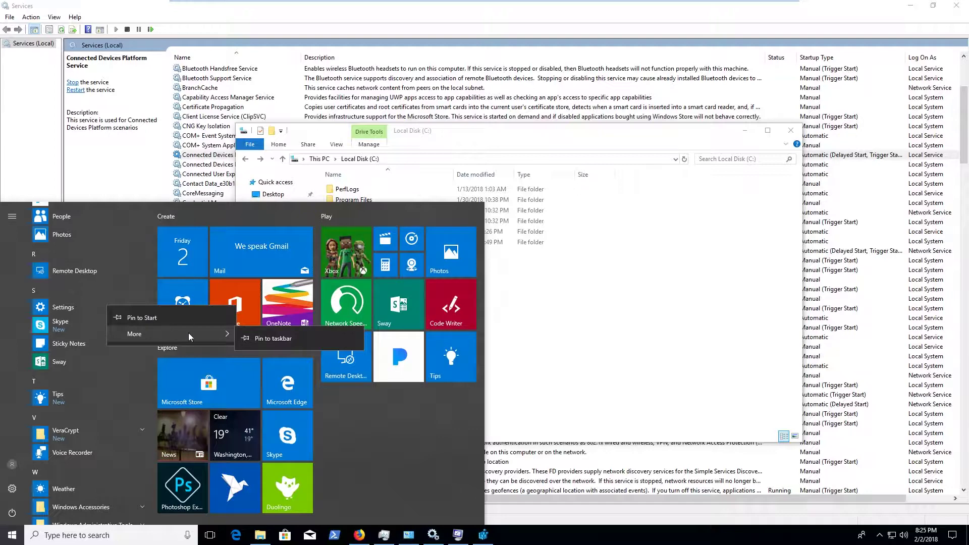
key("Escape")
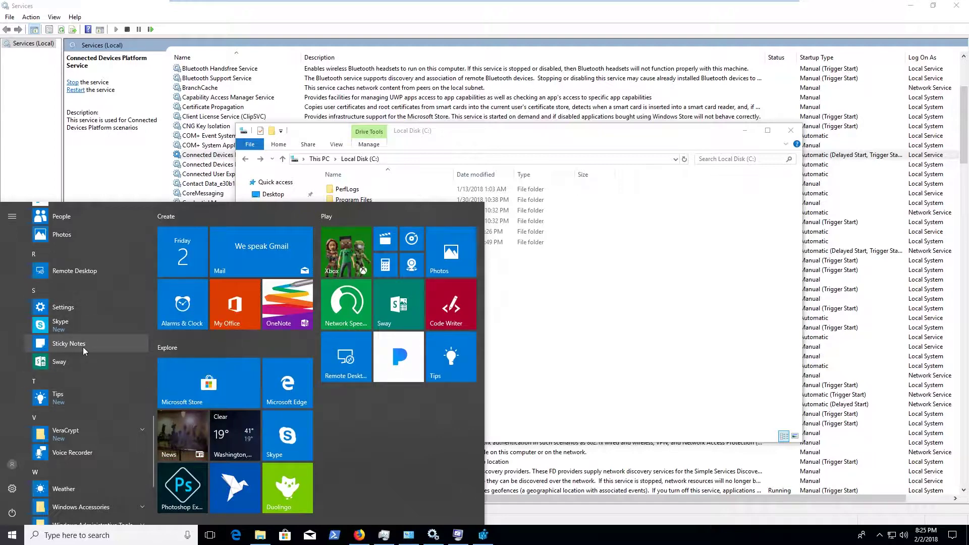
scroll(83, 346, "down", 3)
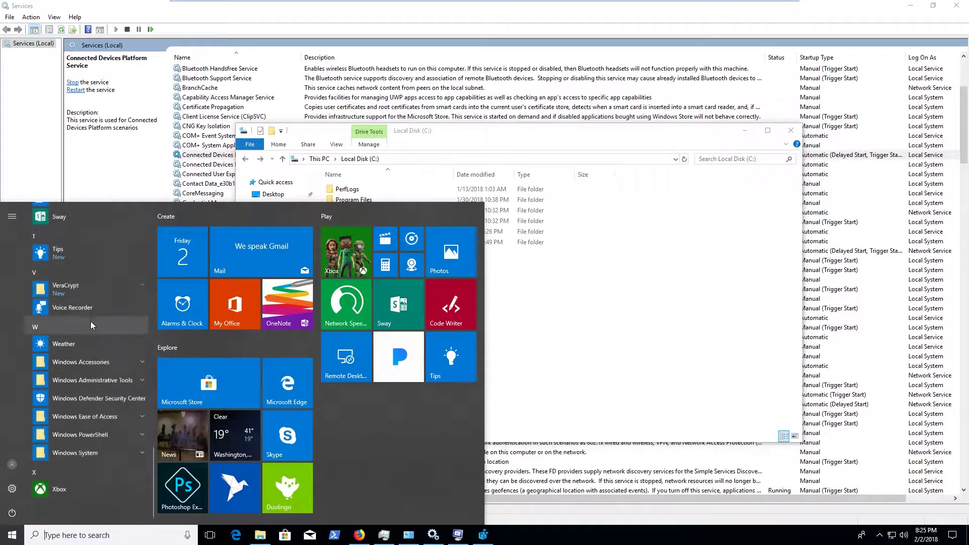
left_click(99, 452)
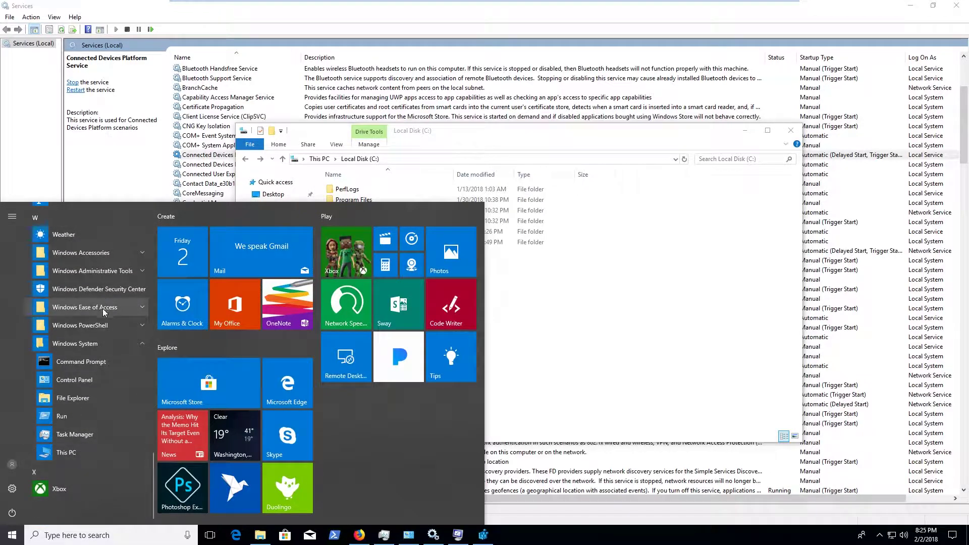
scroll(100, 323, "up", 2)
left_click(97, 373)
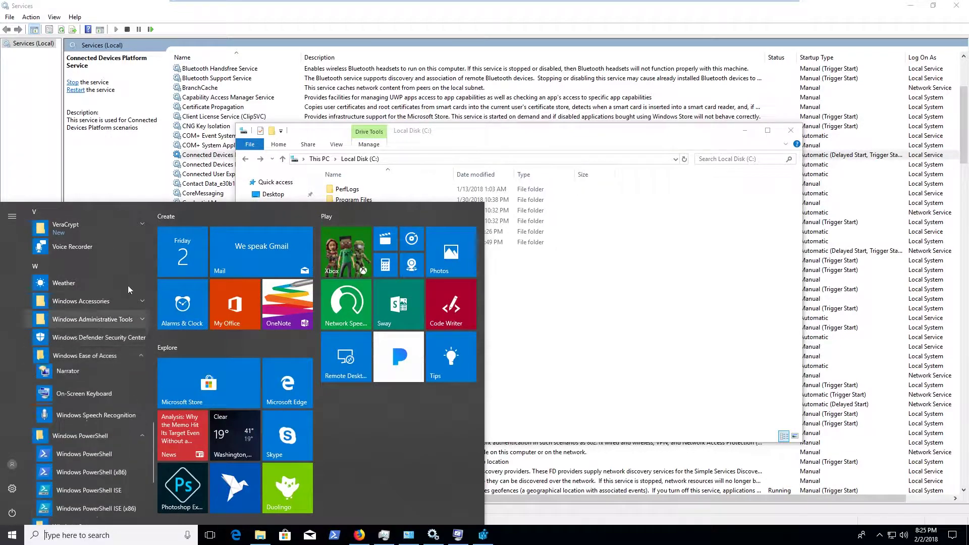
scroll(96, 343, "up", 15)
scroll(96, 345, "down", 8)
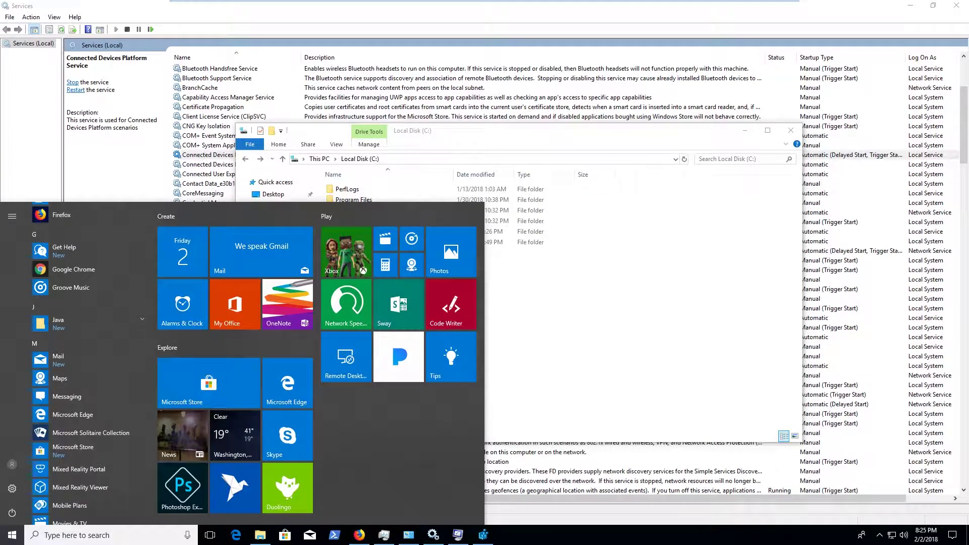
- Open Local Disk (C:) from This PC and select its search box
left_click(268, 287)
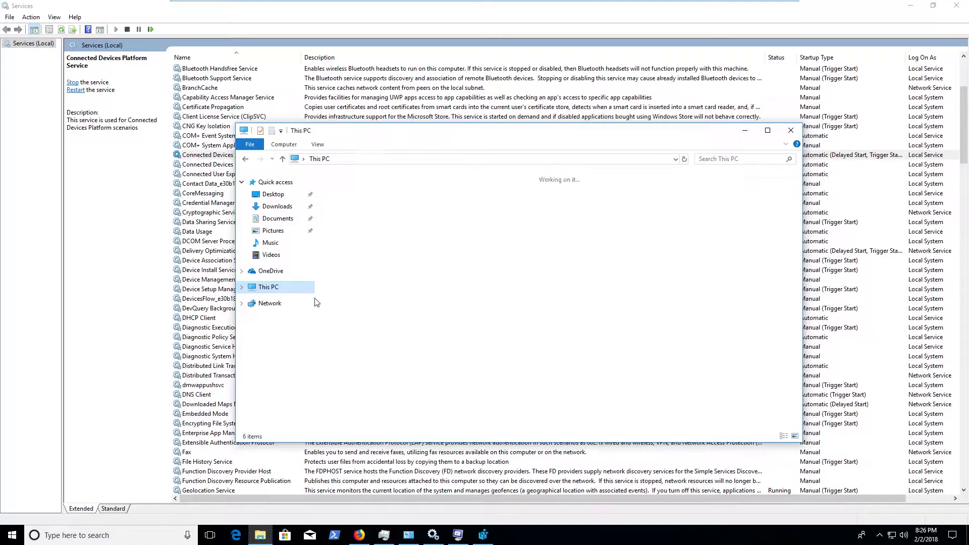
double_click(386, 304)
left_click(717, 159)
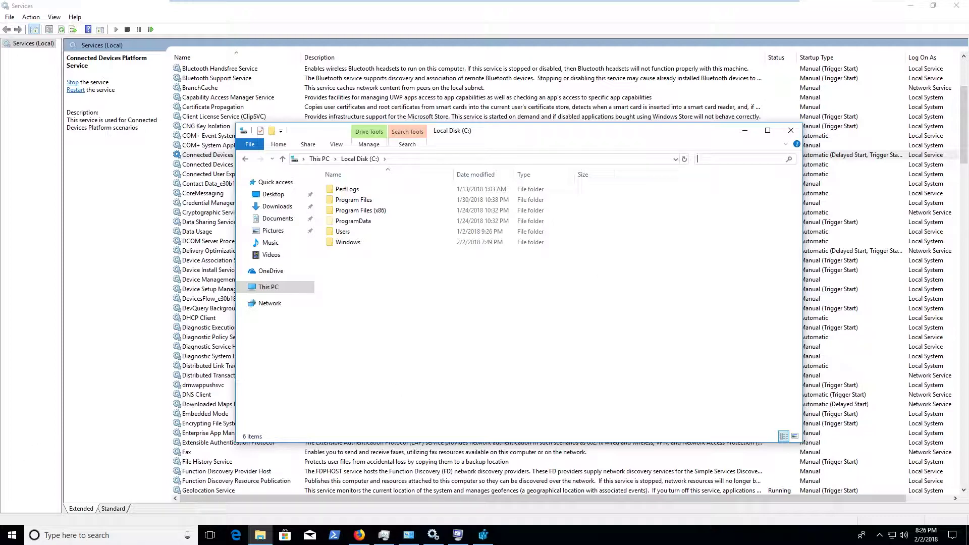
- Search the Start menu for 'startup' and open Change advanced startup options
left_click(12, 535)
type("drive")
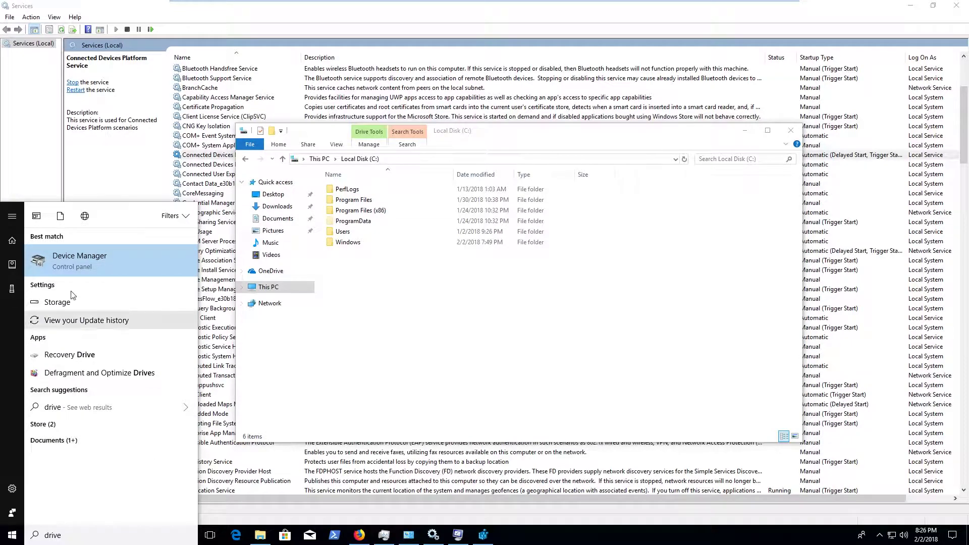
key("BackSpace")
key("BackSpace")
key("BackSpace")
key("BackSpace")
key("BackSpace")
type("startups")
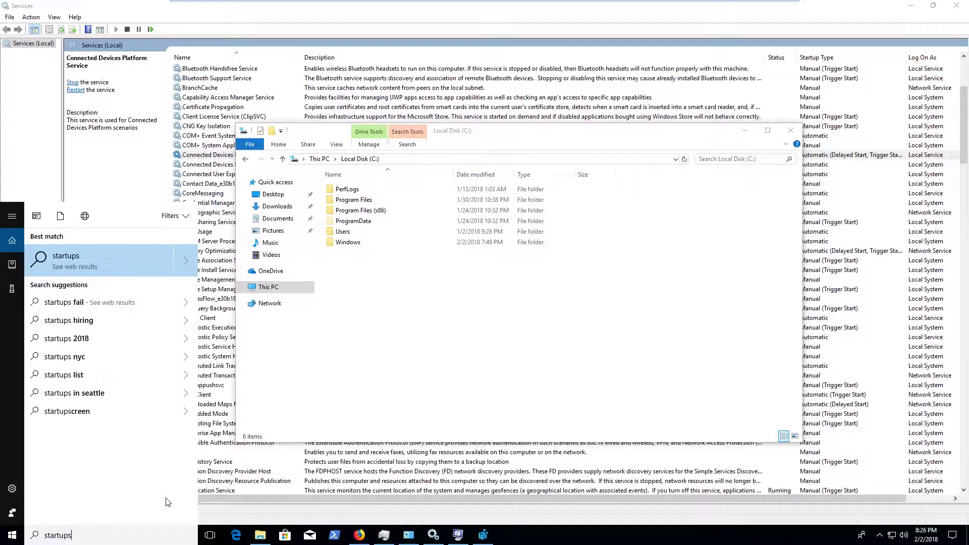
key("BackSpace")
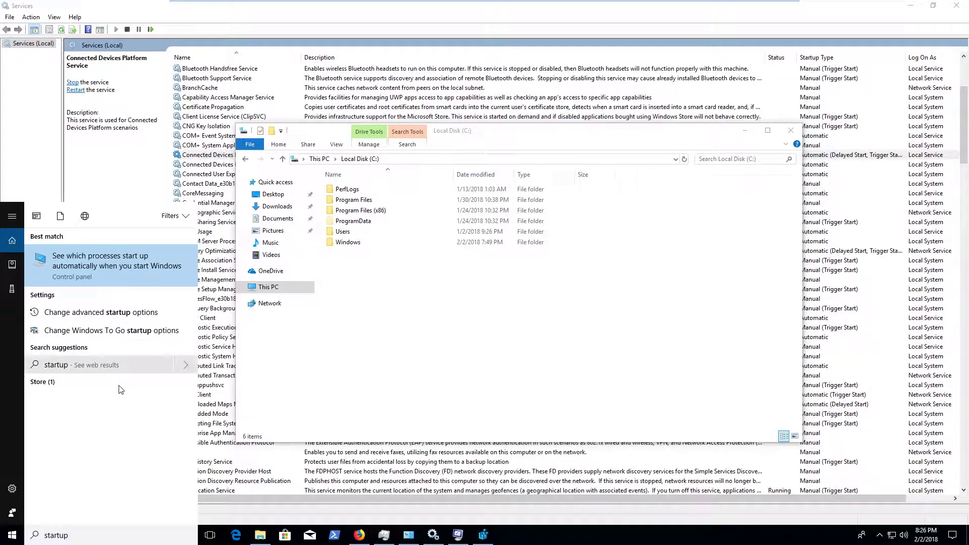
left_click(121, 313)
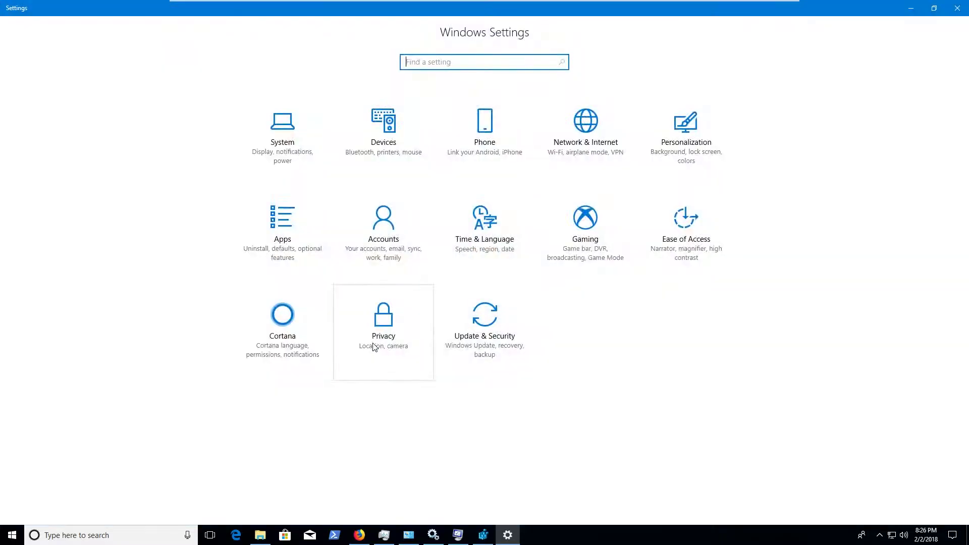